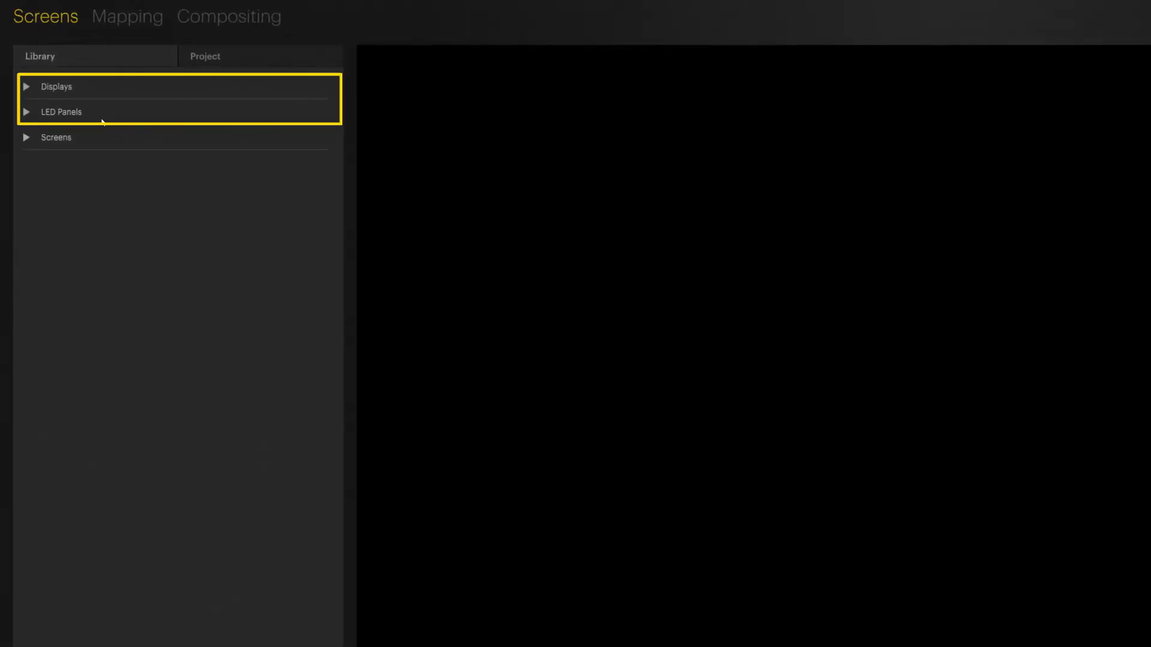
- Drag a Generic 40" FHD display from Displays > Generic onto the canvas and centre it
click(26, 88)
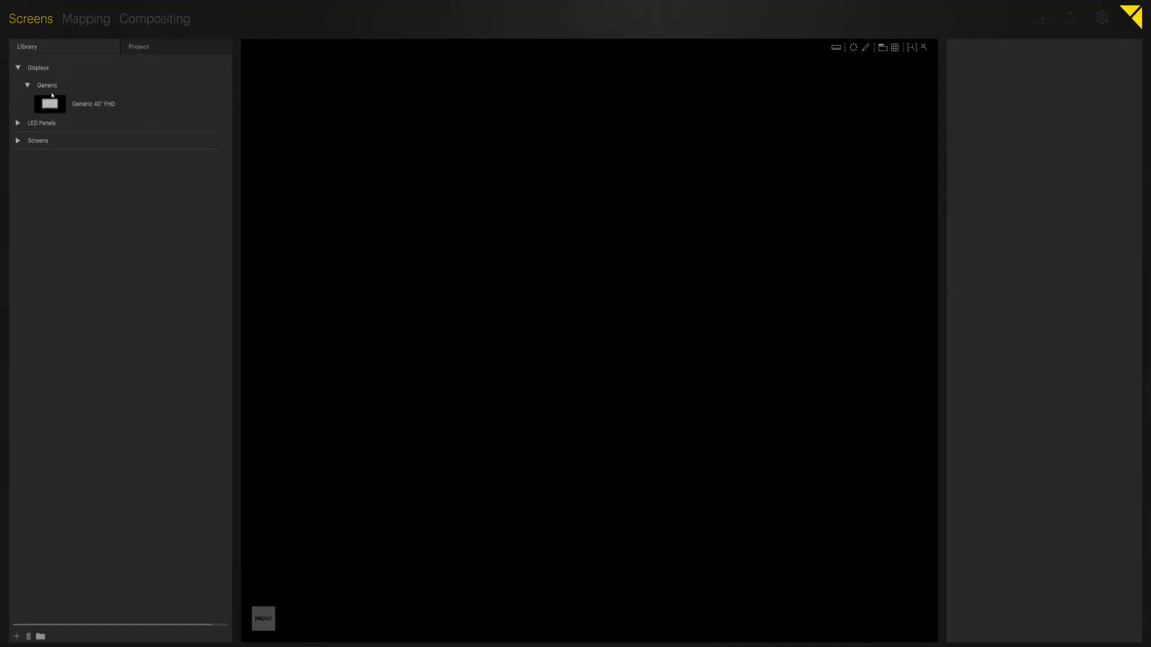
click(54, 104)
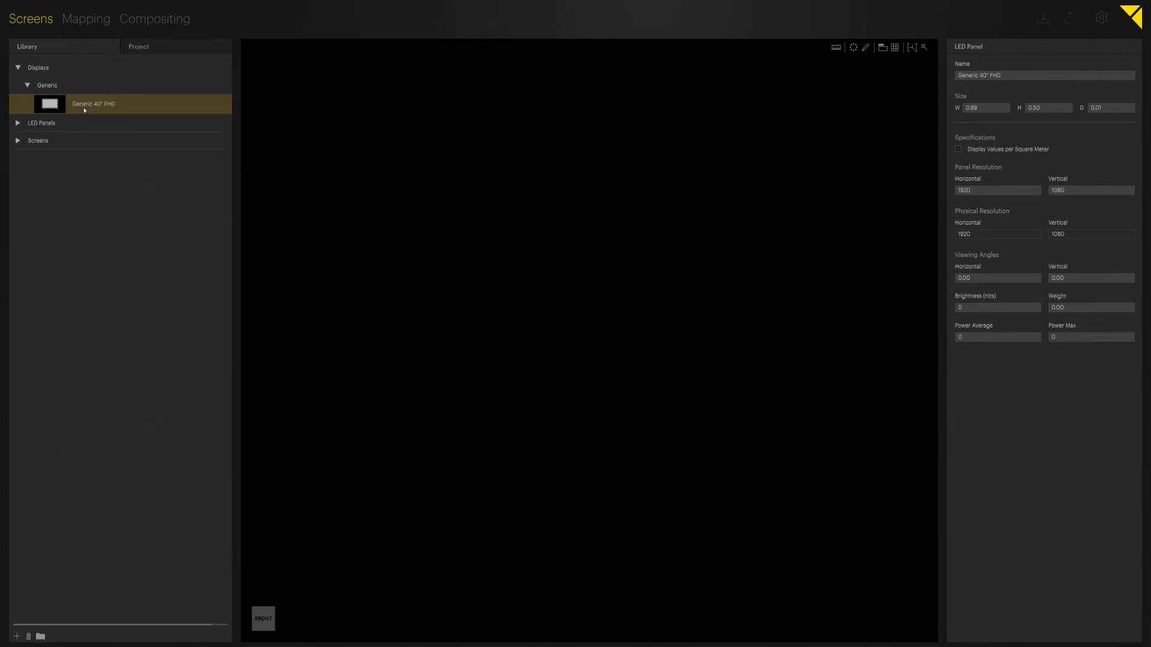
drag(84, 109, 464, 260)
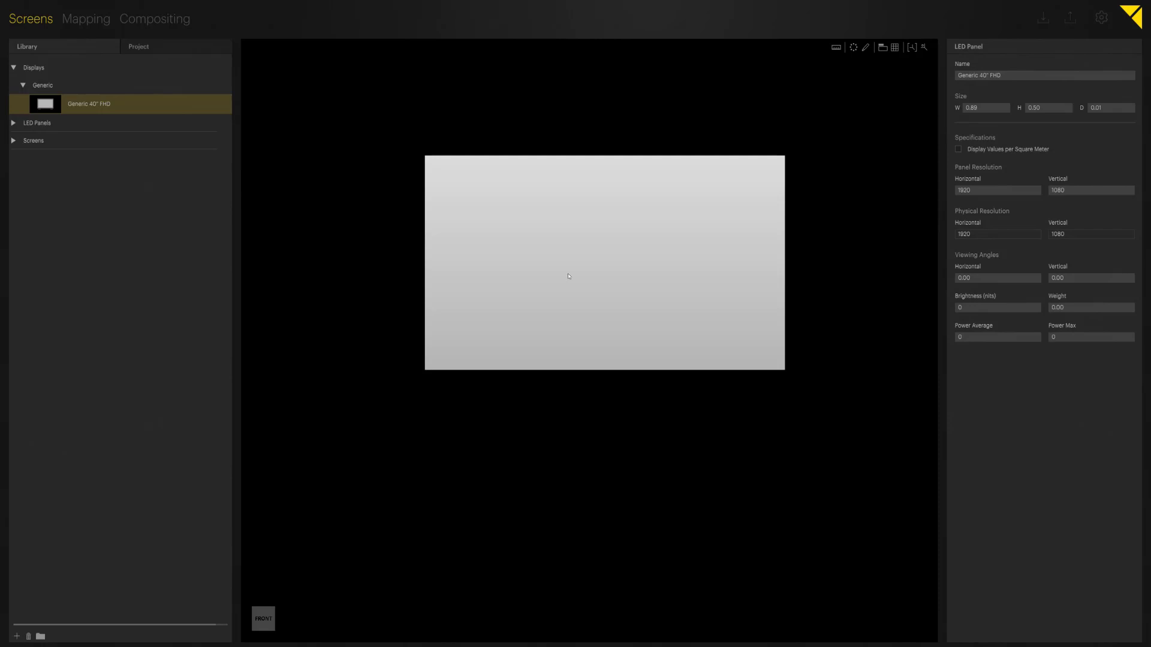
drag(567, 275, 527, 309)
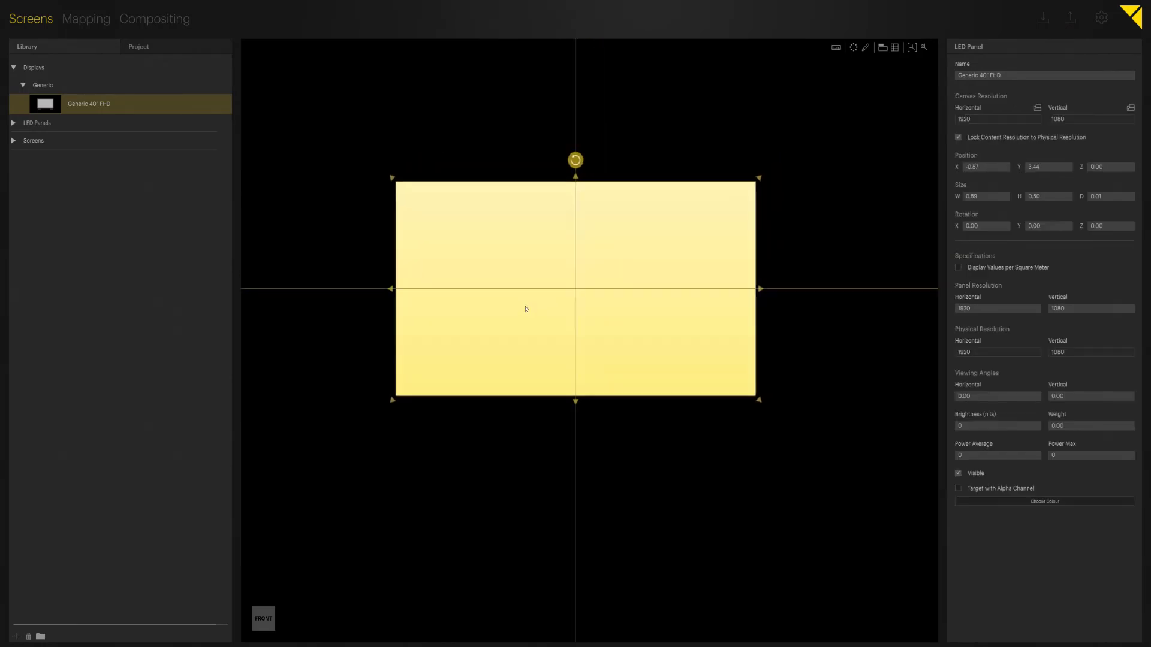
drag(607, 334, 627, 335)
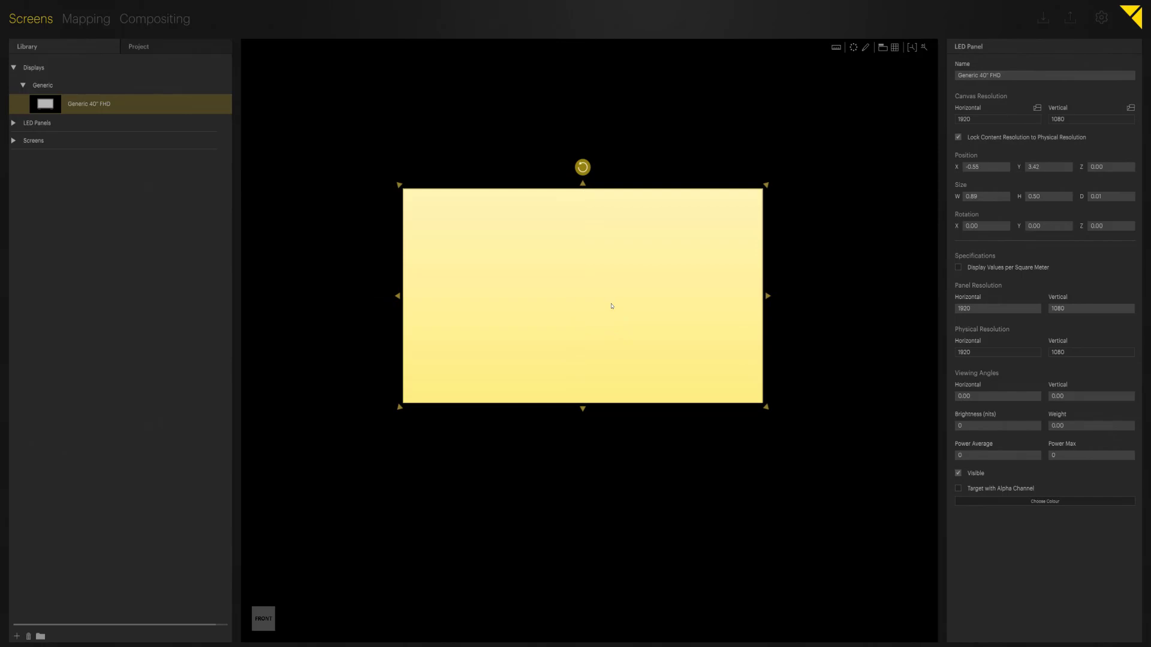
drag(611, 306, 566, 281)
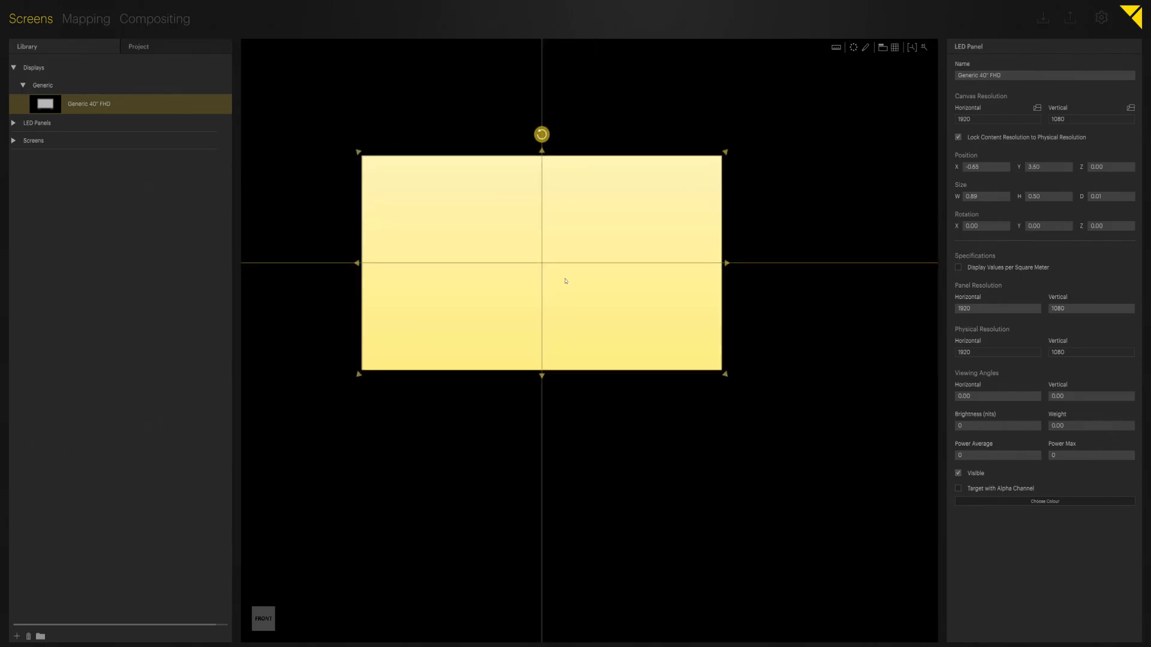
drag(566, 281, 614, 329)
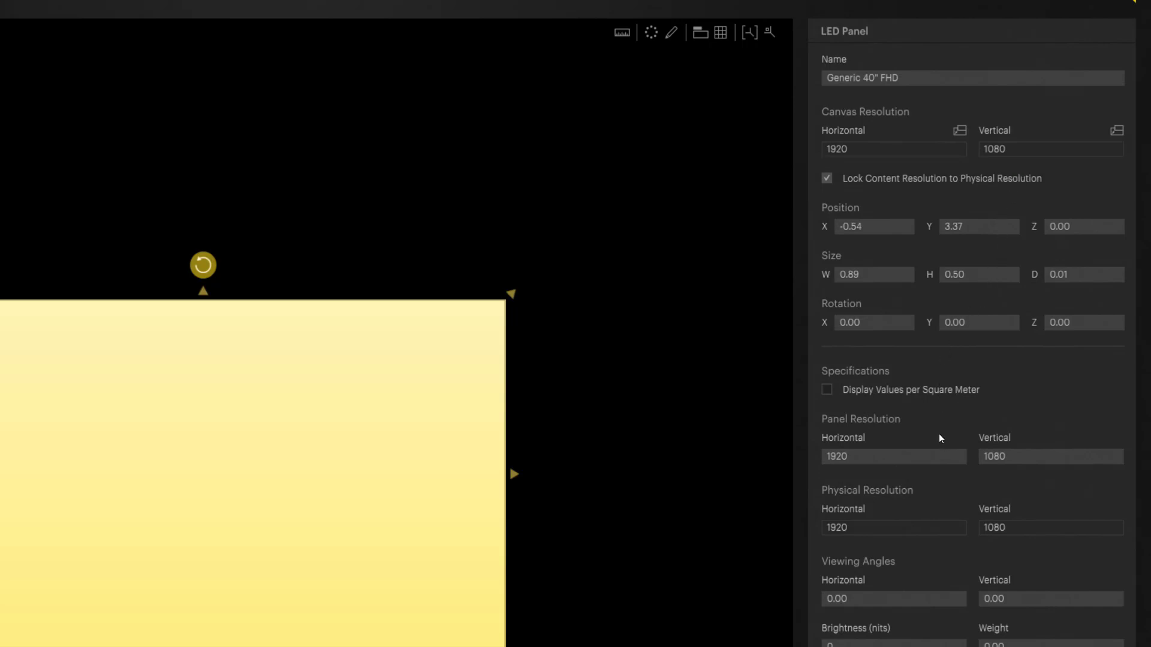
- Set the LED panel resolution to 3840 horizontal by 2160 vertical
click(879, 457)
text(3)
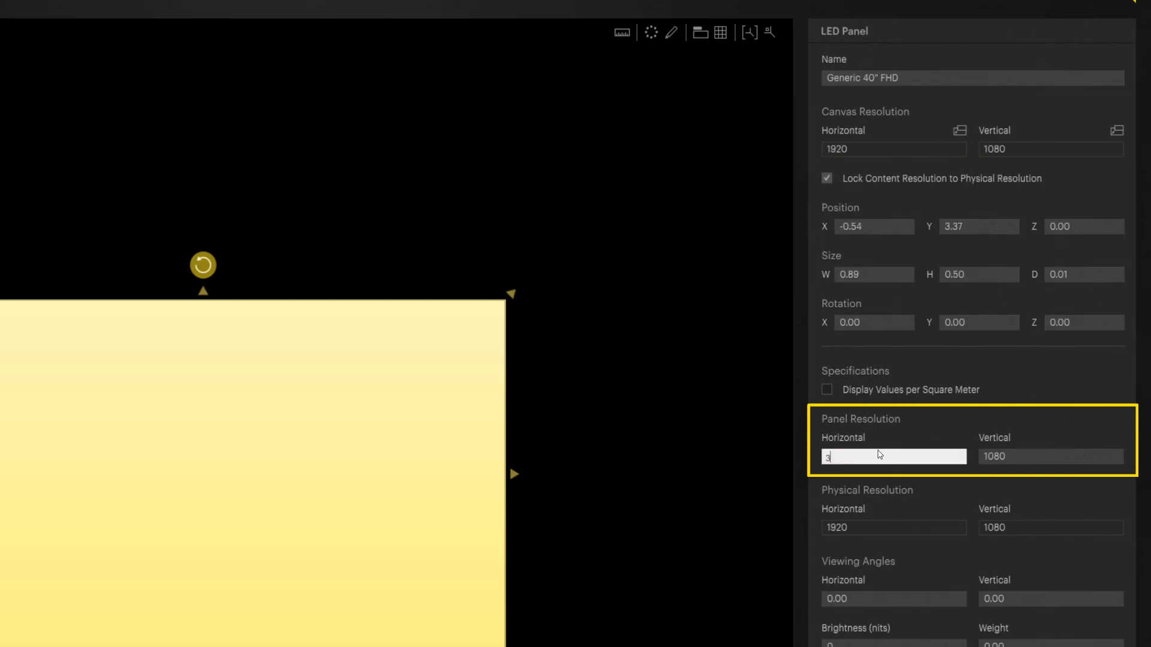
text(840)
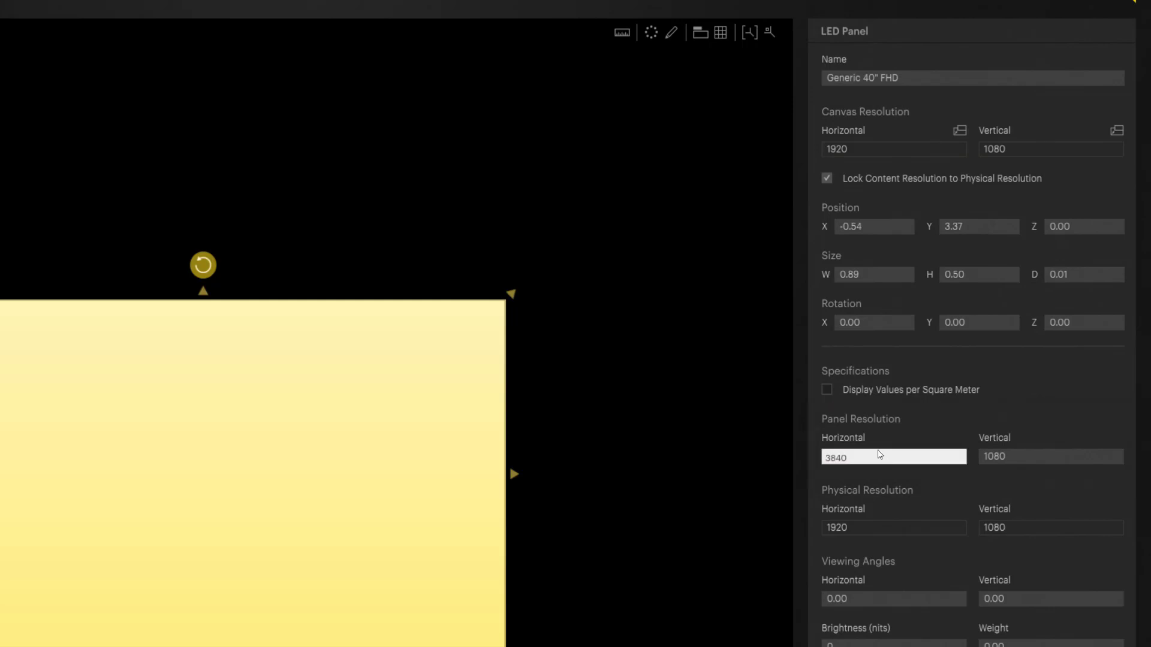
click(1031, 454)
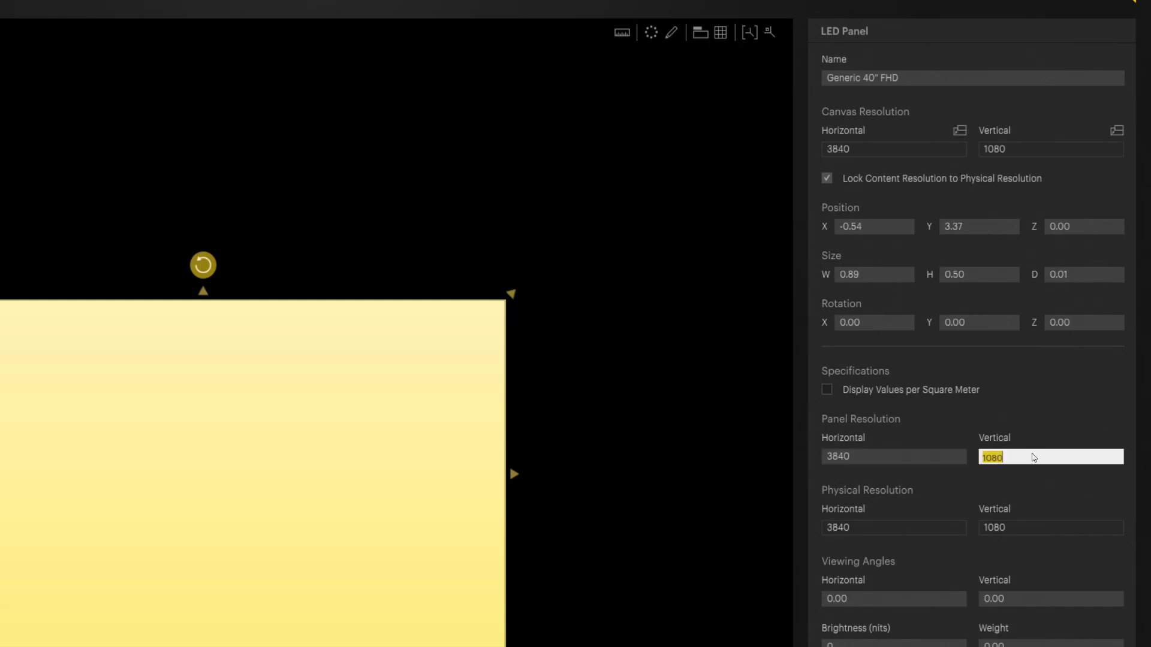
text(216)
text(0)
key(Return)
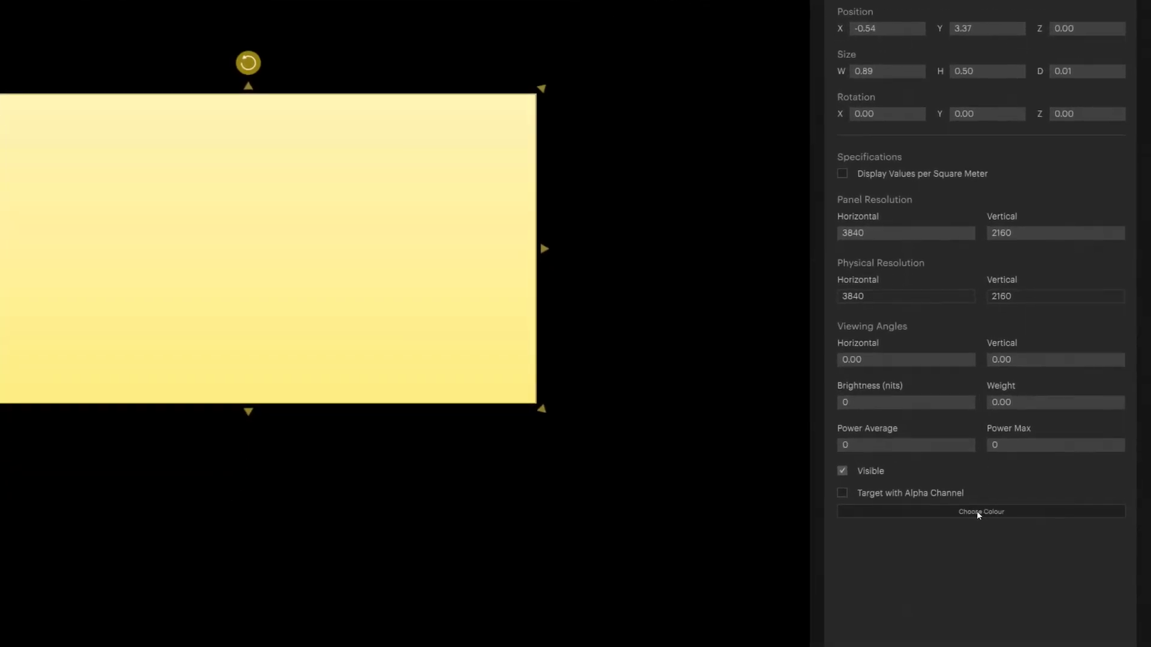
- Pick the yellow swatch from Choose Colour for the display
click(1020, 514)
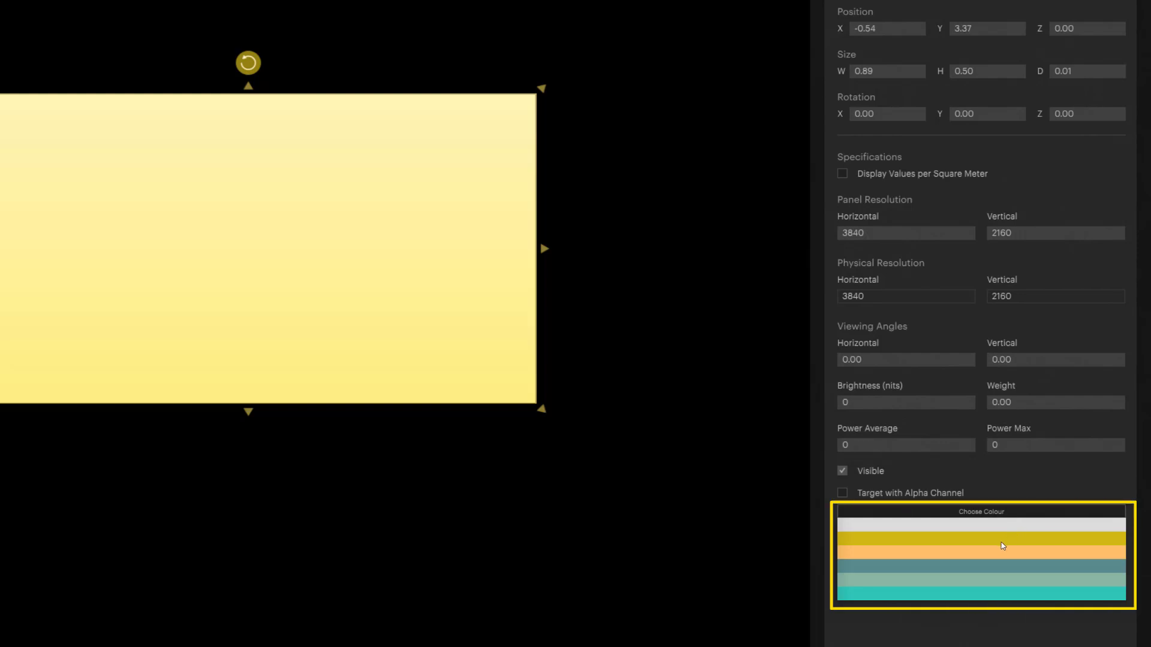
click(1003, 543)
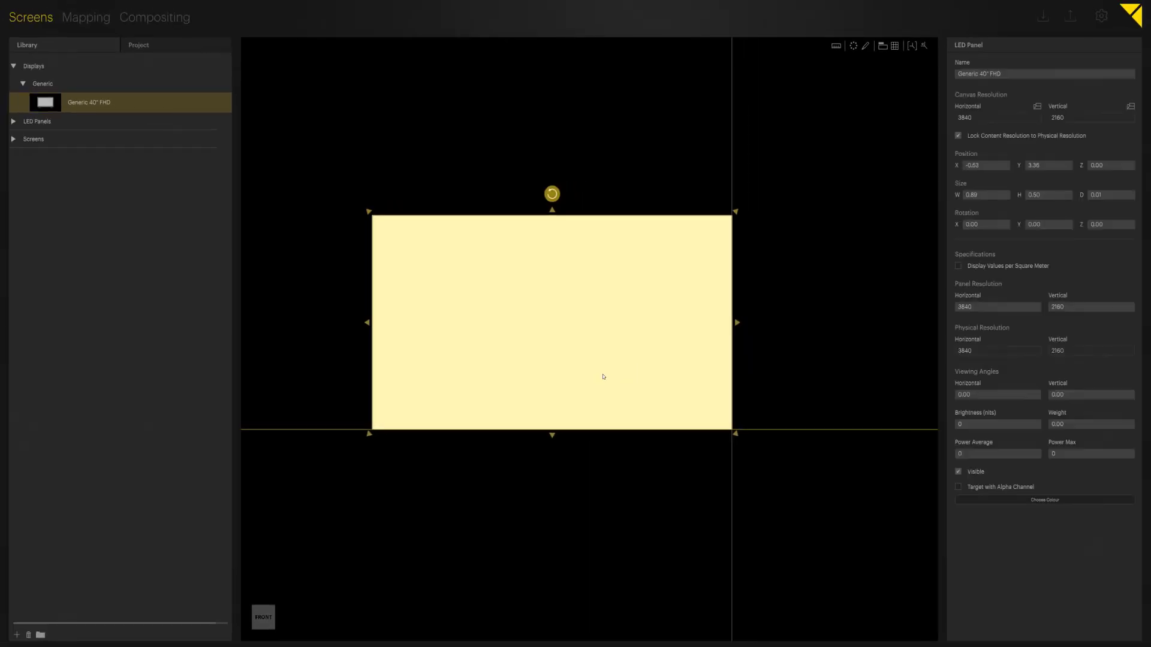
scroll(585, 331, down, 2)
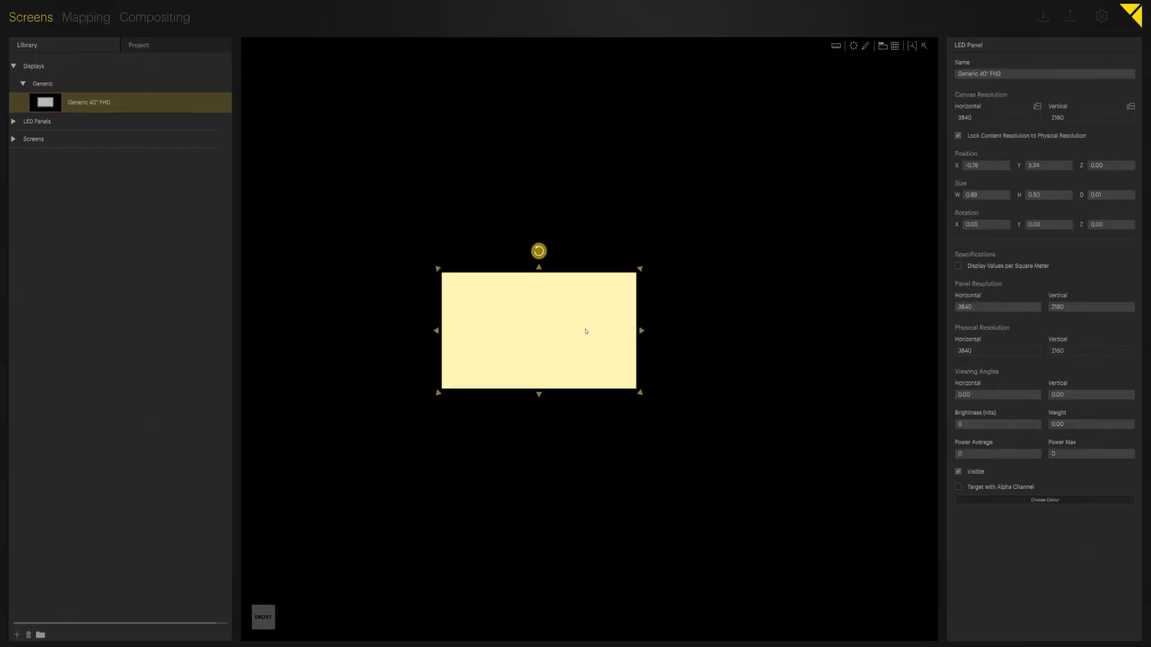
- Shift the first display and drop a second Generic 40" FHD display at its upper right
drag(561, 335, 545, 342)
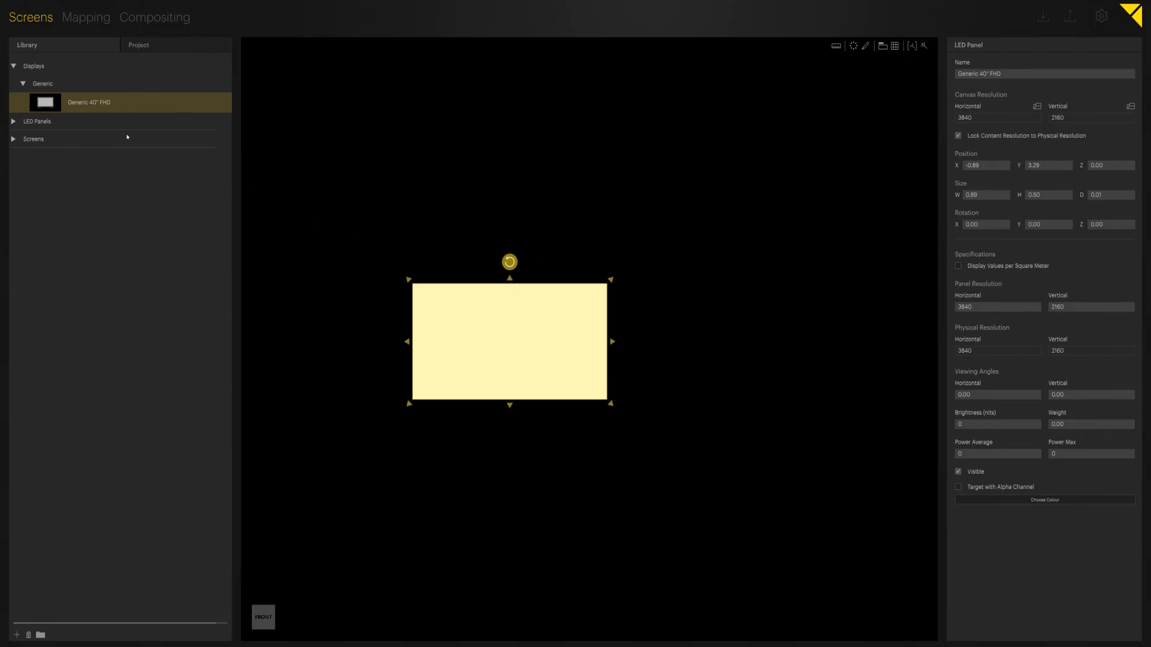
drag(51, 104, 642, 181)
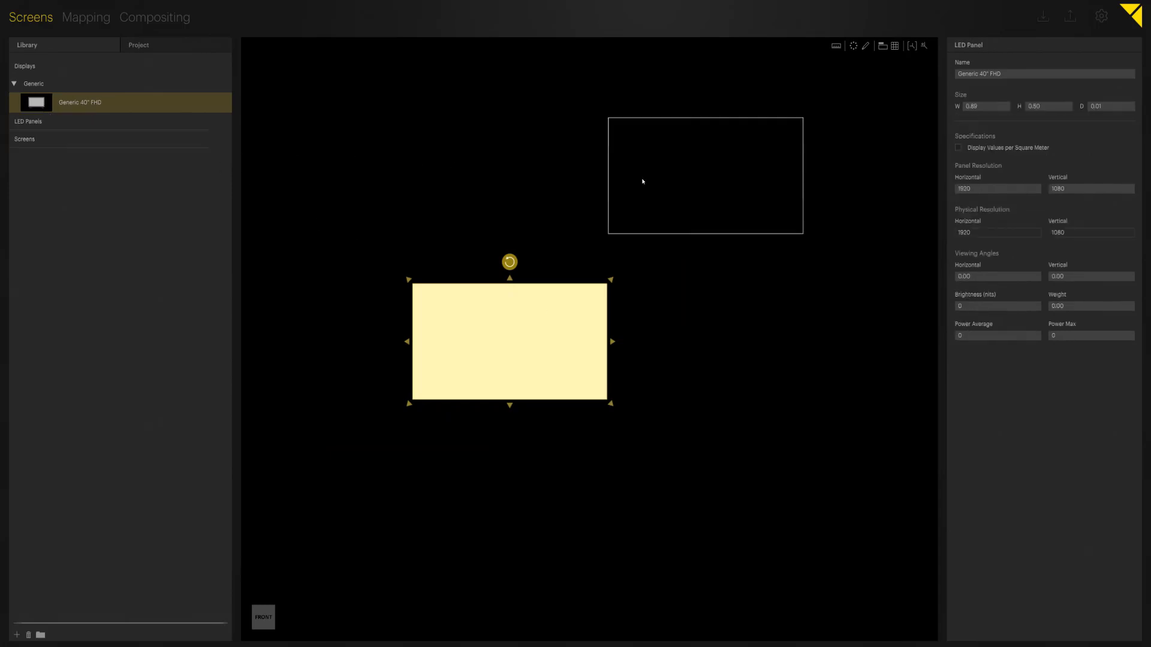
drag(660, 233, 662, 235)
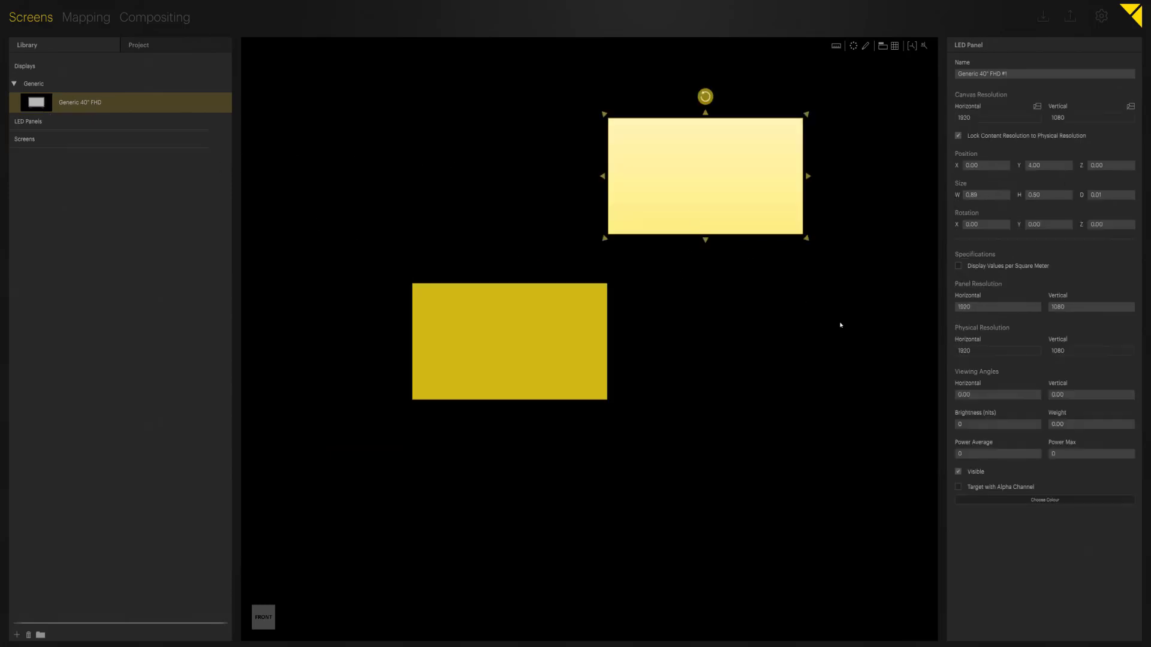
- Colour the second display teal and fine-tune its position beside the yellow one
click(1031, 500)
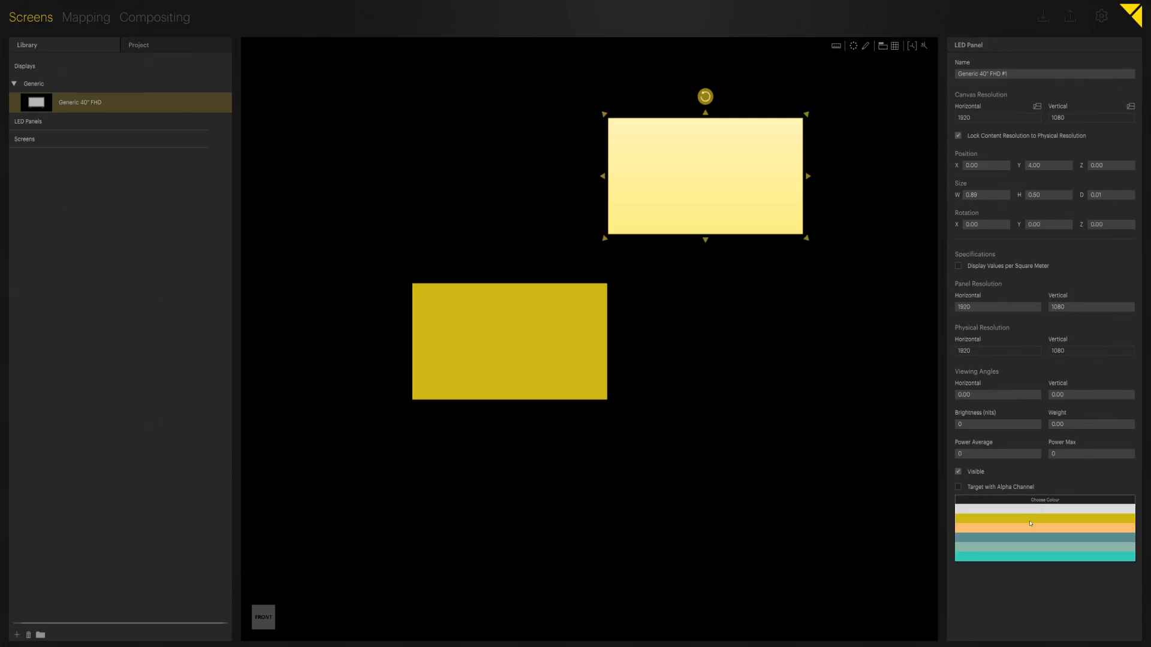
click(1023, 537)
click(745, 387)
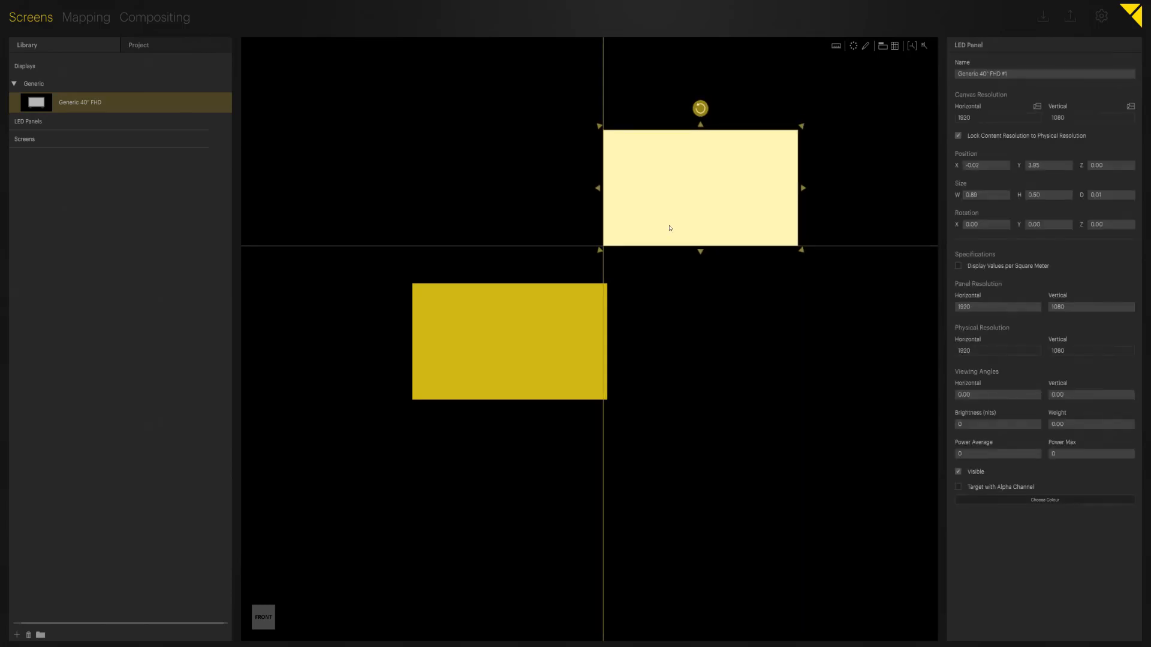
drag(676, 208, 675, 296)
click(676, 294)
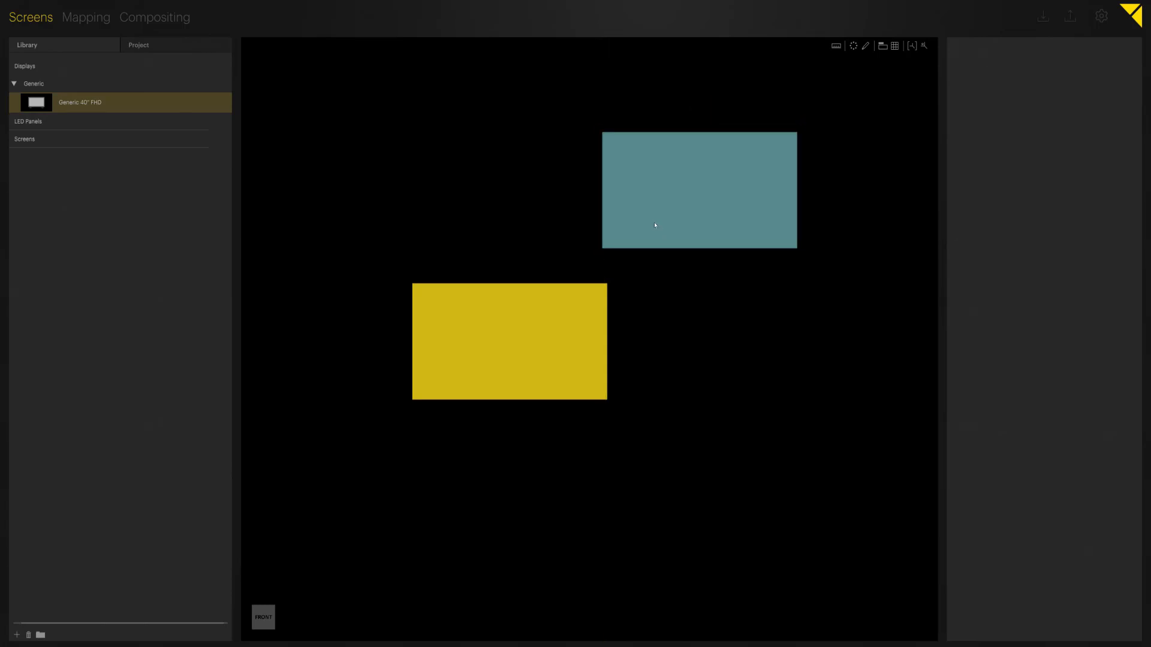
drag(655, 225, 618, 232)
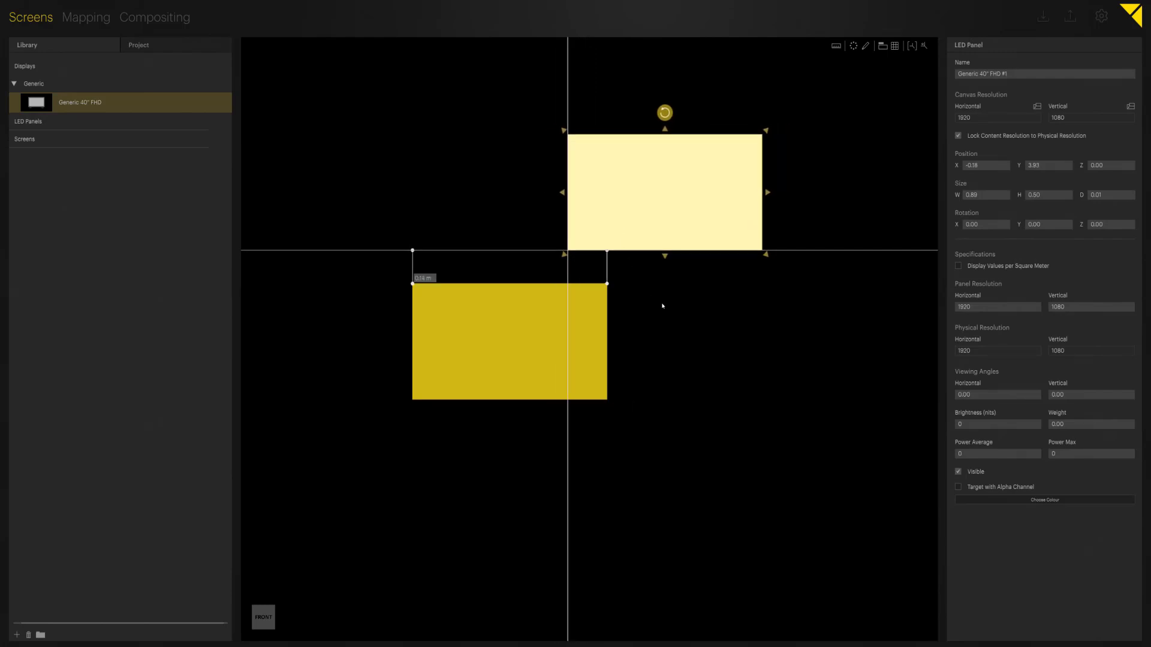
click(733, 349)
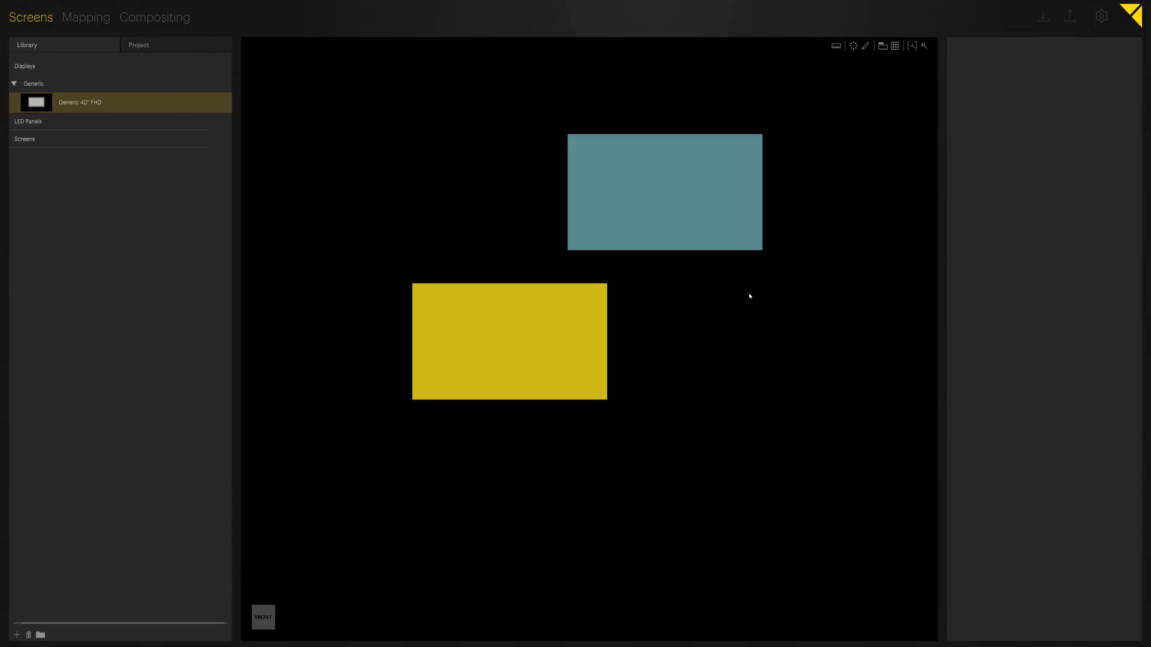
click(737, 212)
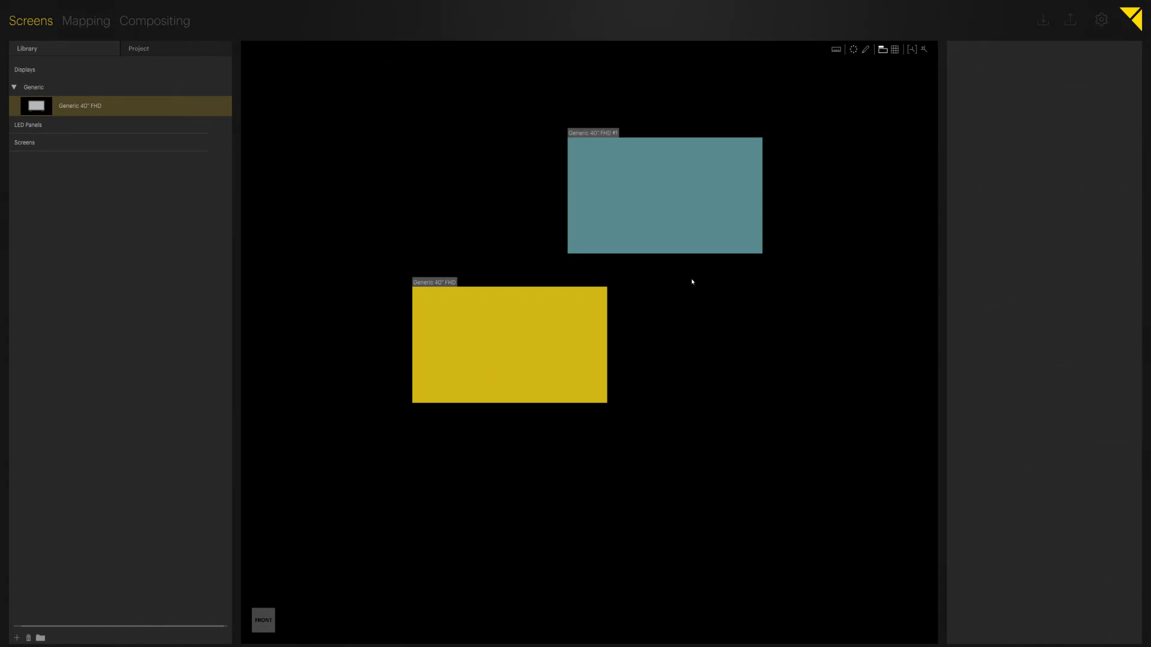
- Rename the upper LED panel to Display 2
click(667, 226)
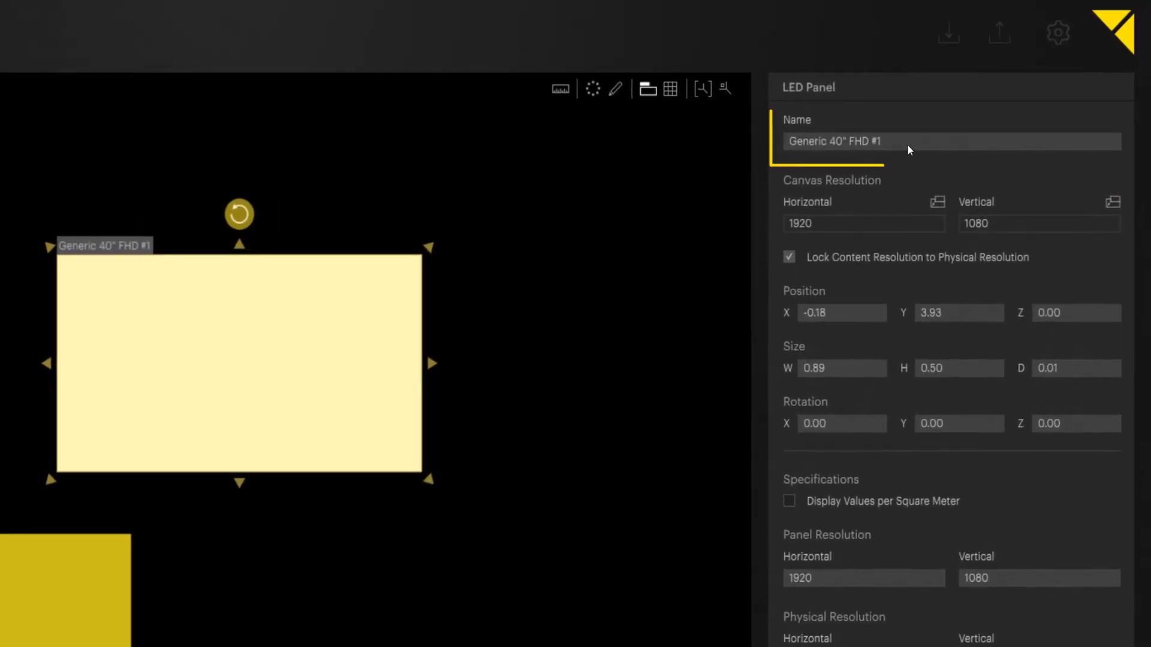
click(1021, 79)
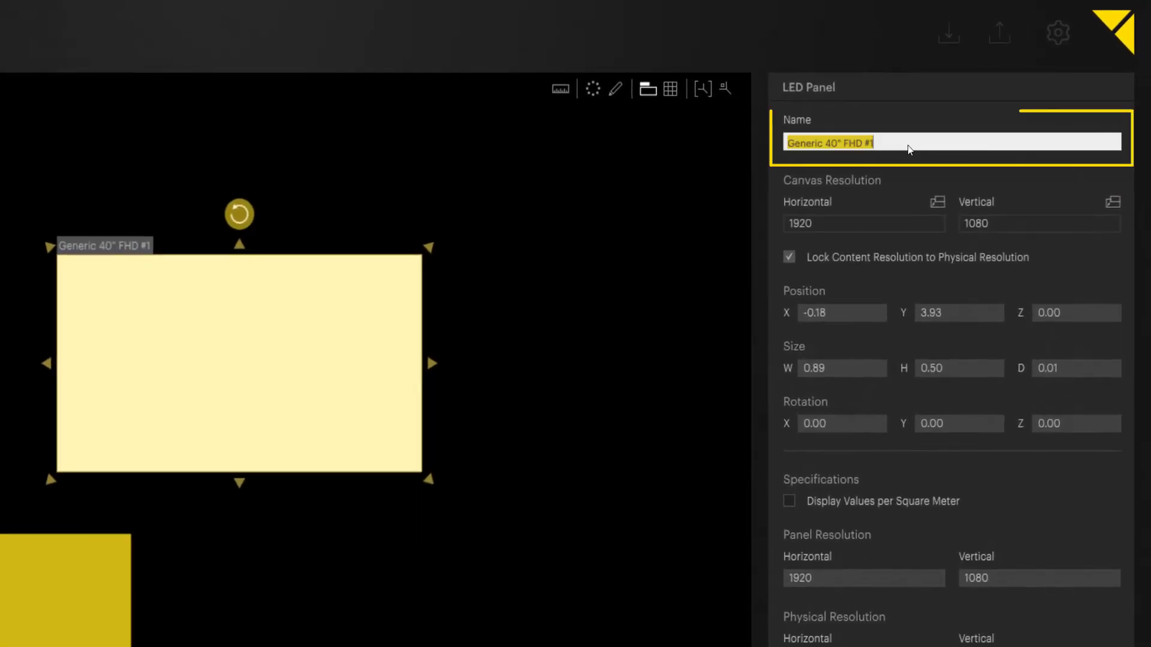
text(dIS)
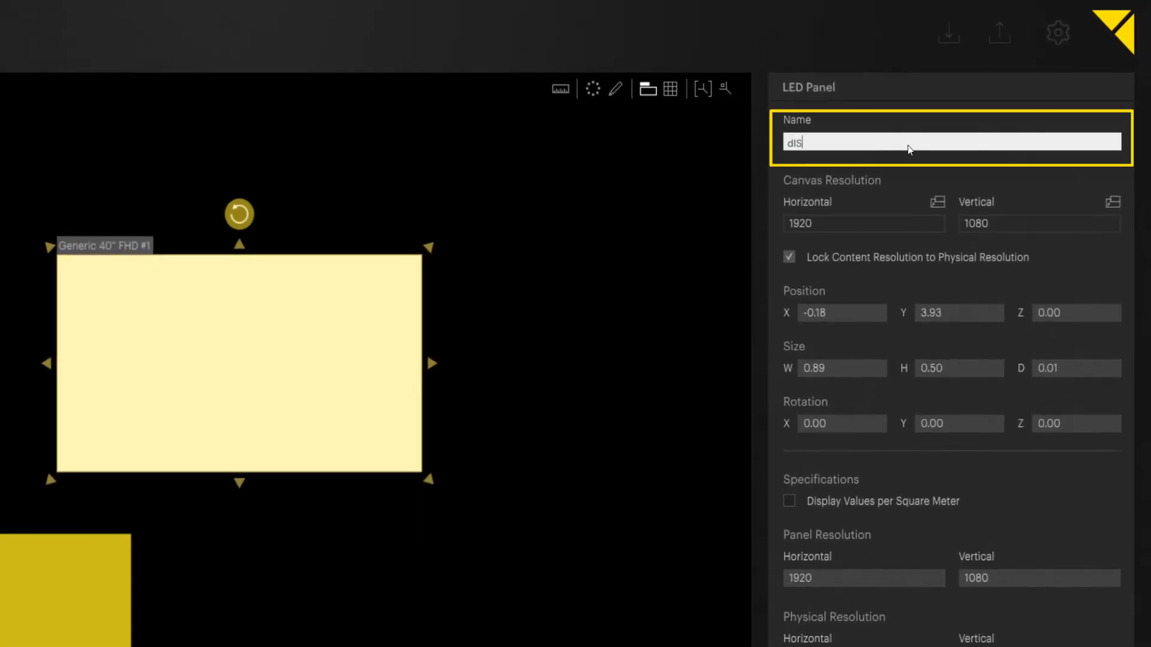
key(BackSpace)
key(BackSpace)
key(BackSpace)
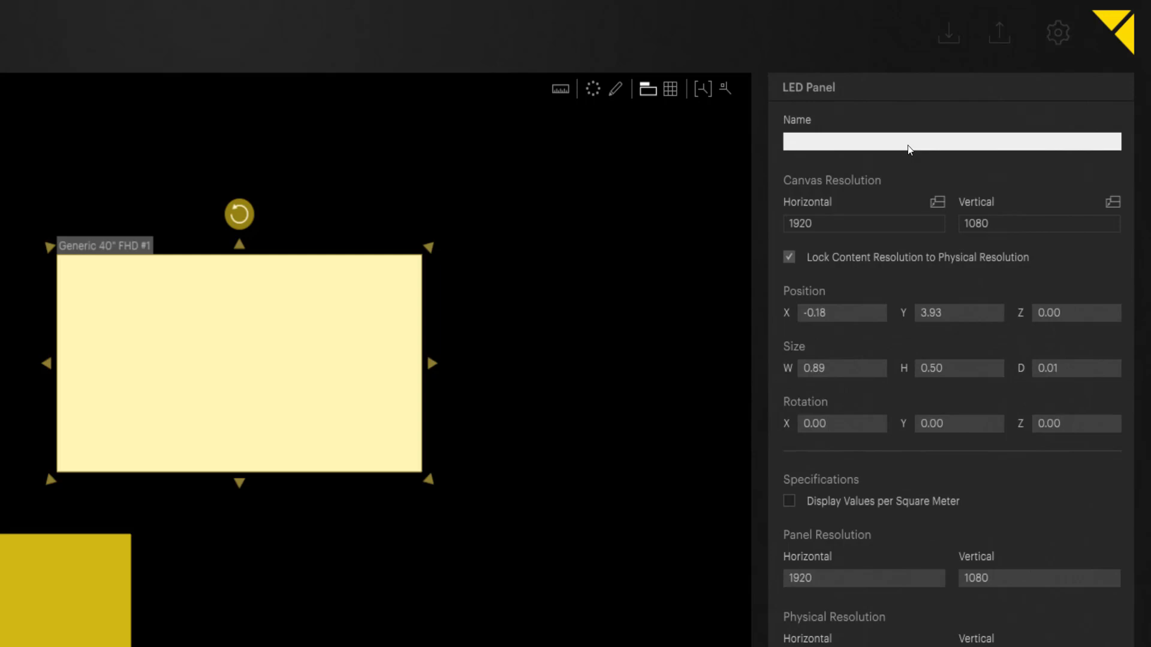
text(Display 2)
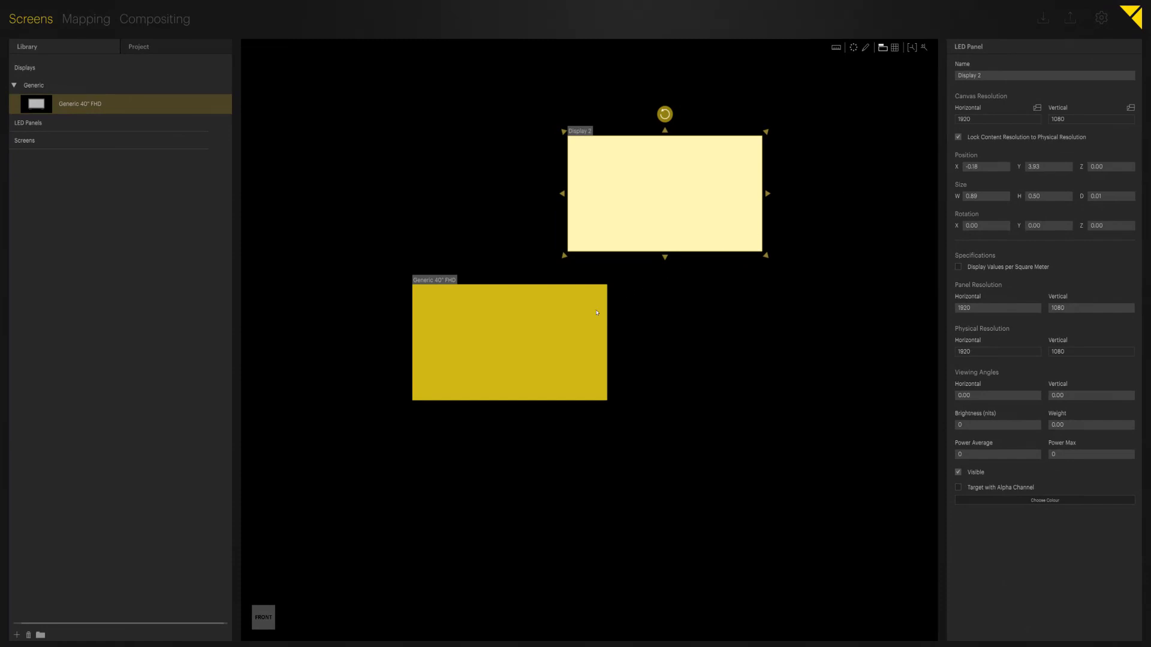
- Rename the lower LED panel to Display 1
click(596, 312)
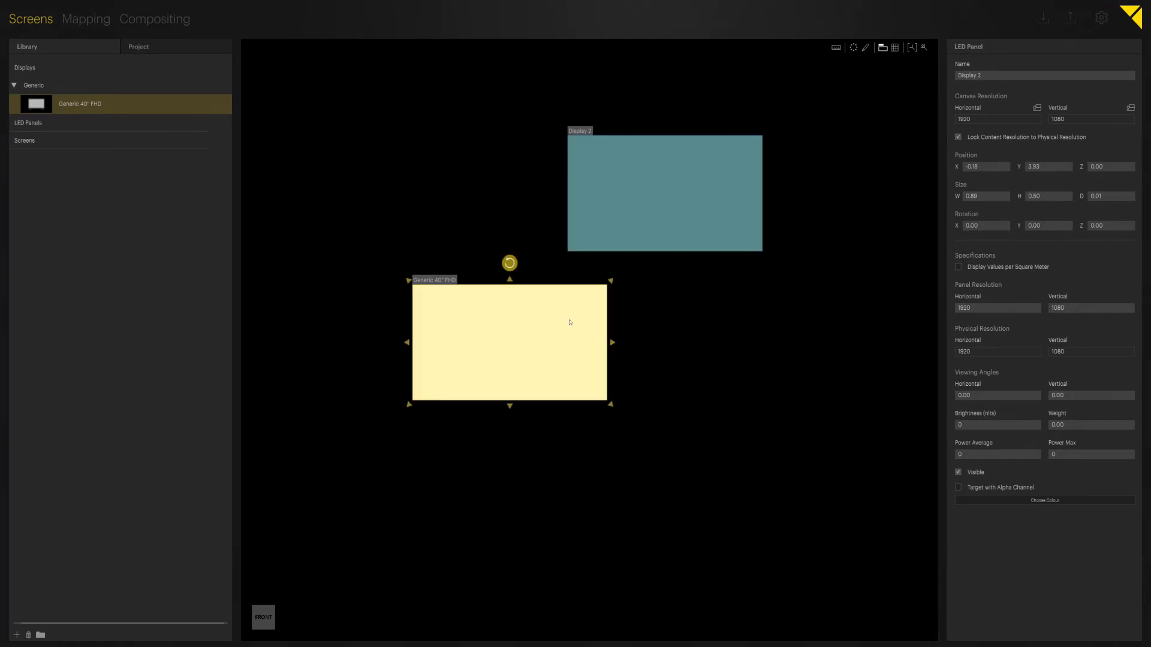
click(1004, 79)
text(Display)
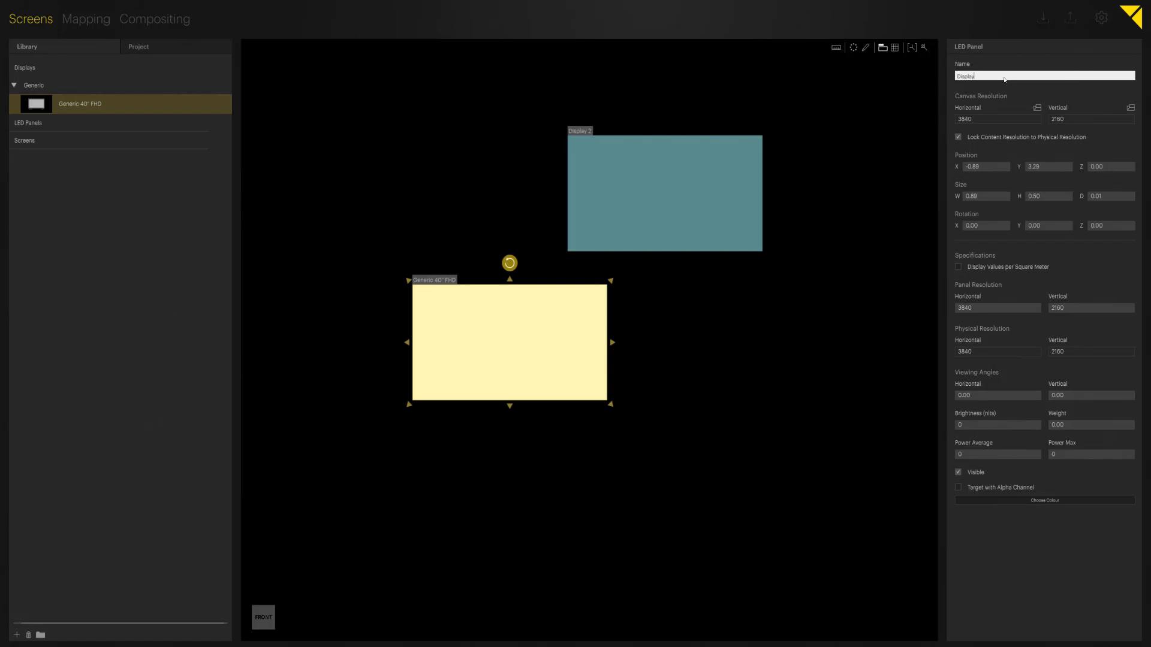
text( 1)
key(Return)
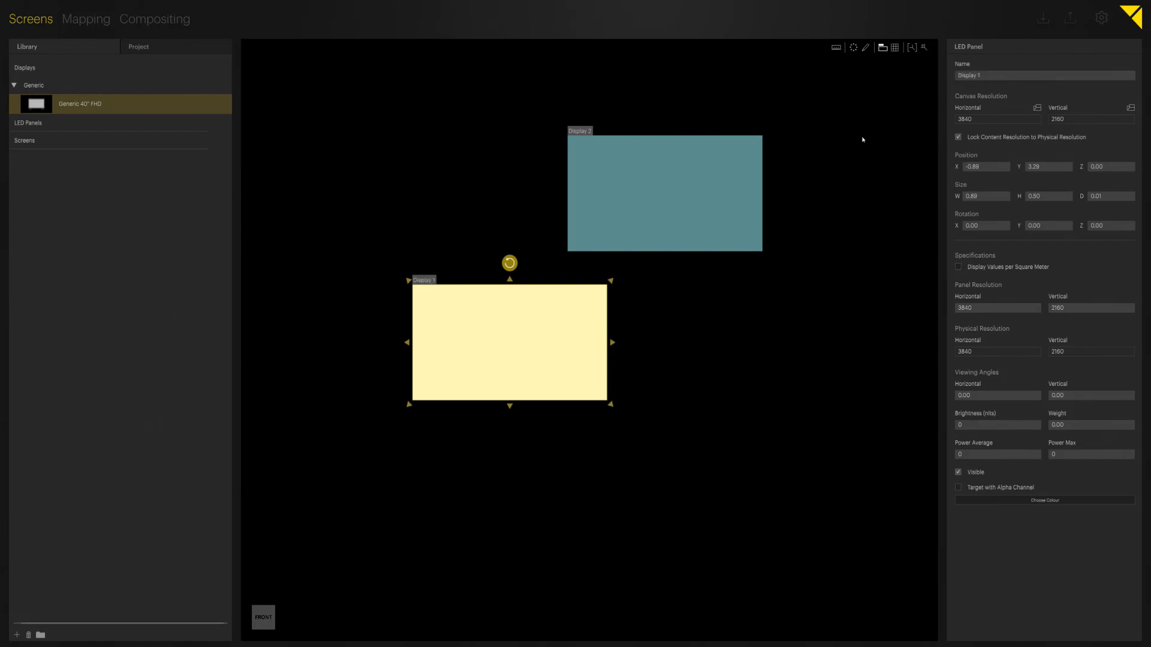
- Show the Project tab's screen list, inspecting Display 1 and selecting Display 2
click(403, 157)
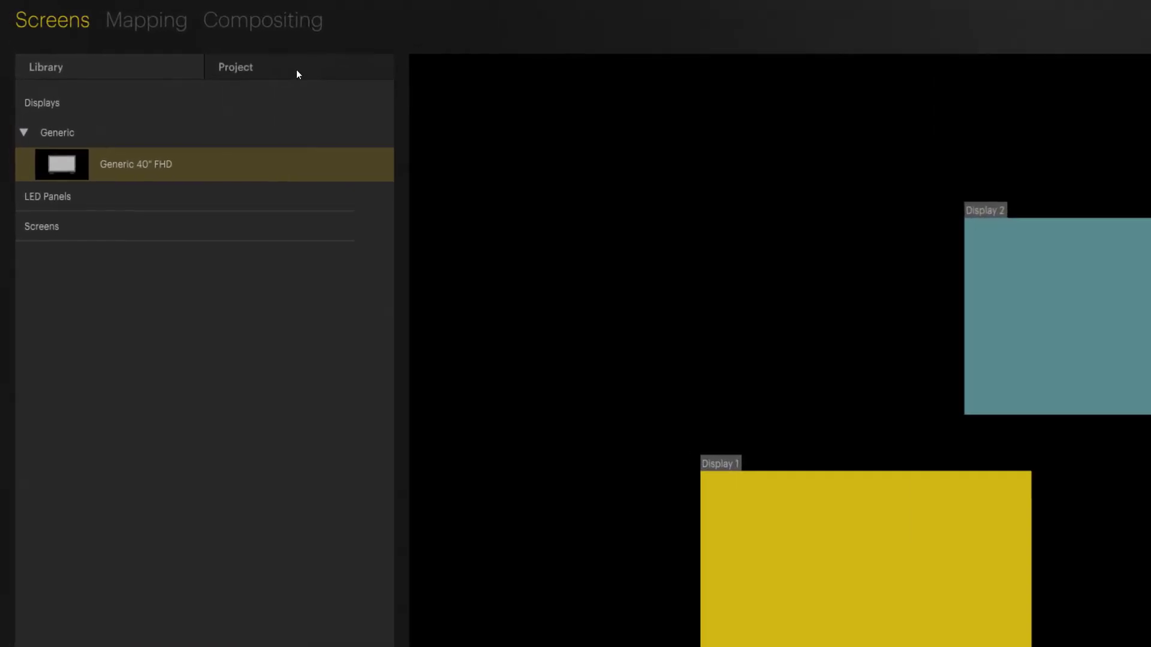
click(175, 49)
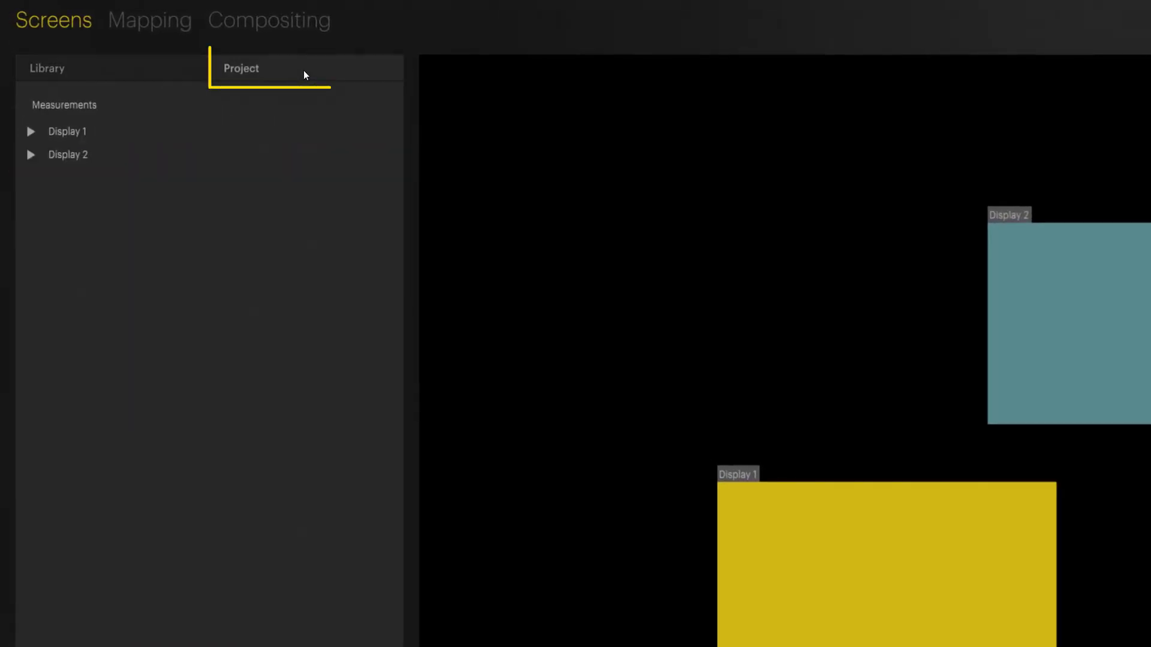
click(76, 133)
click(28, 130)
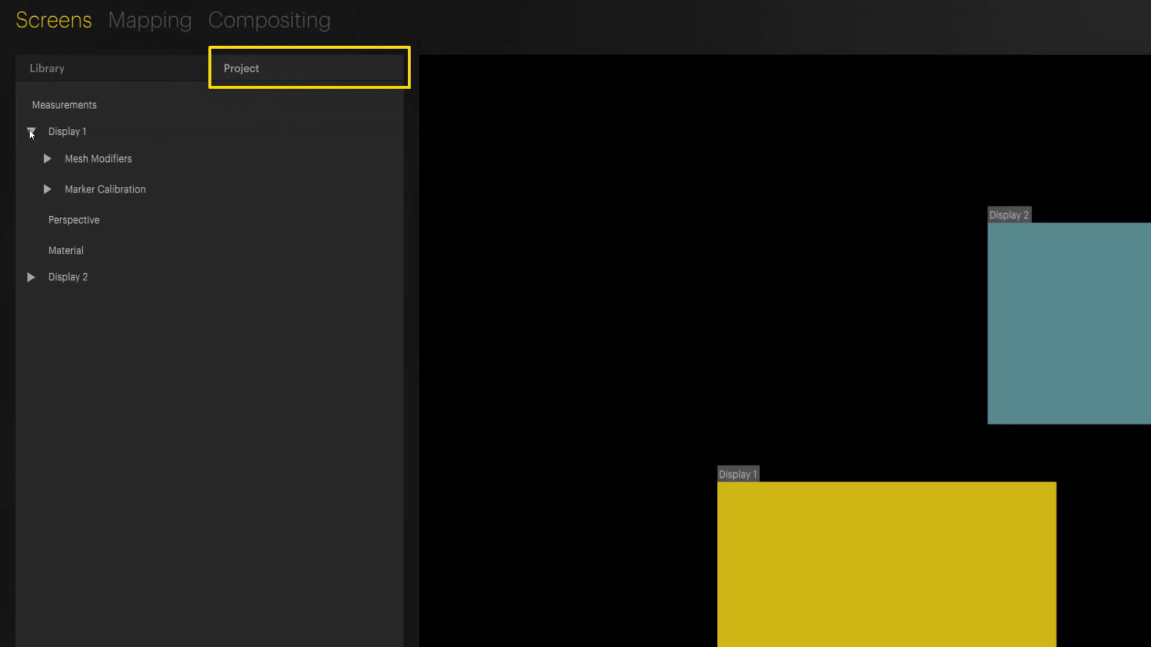
click(30, 132)
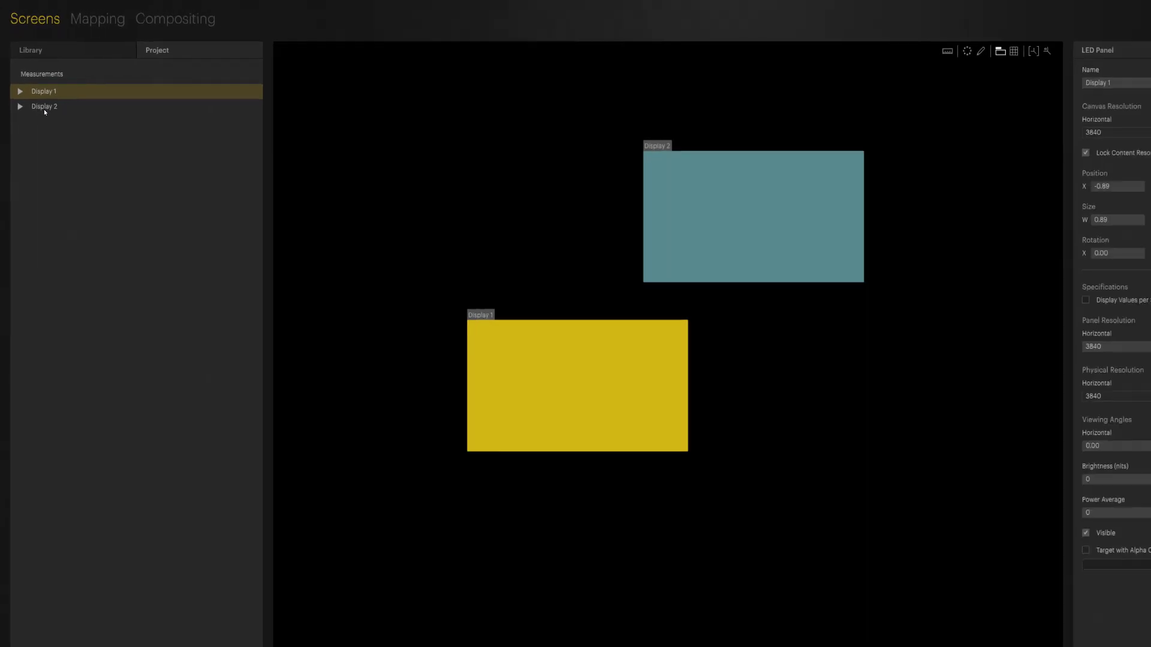
click(44, 107)
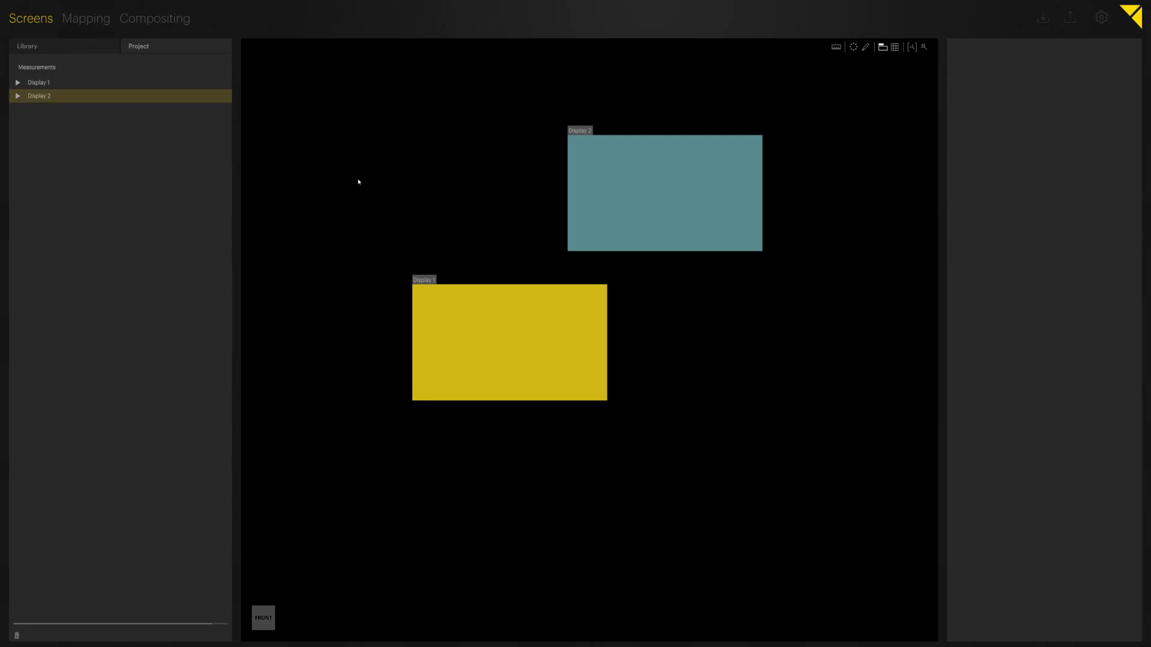
- Switch to Mapping and set Selection Mode to Screens after briefly trying Projectors
click(90, 19)
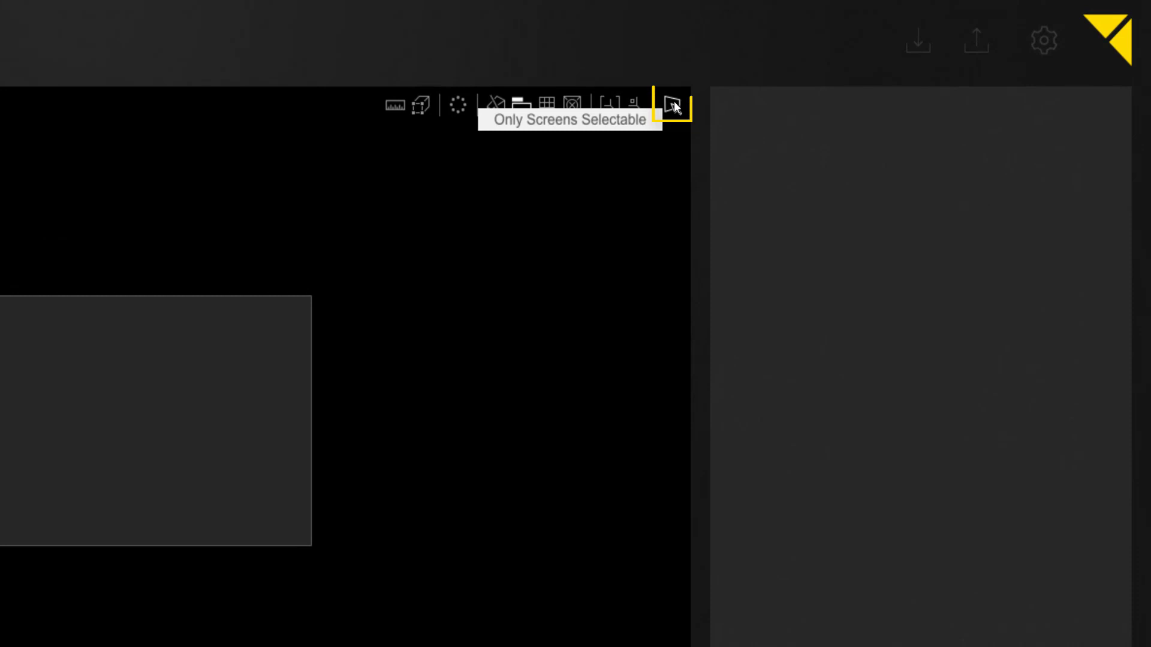
click(674, 107)
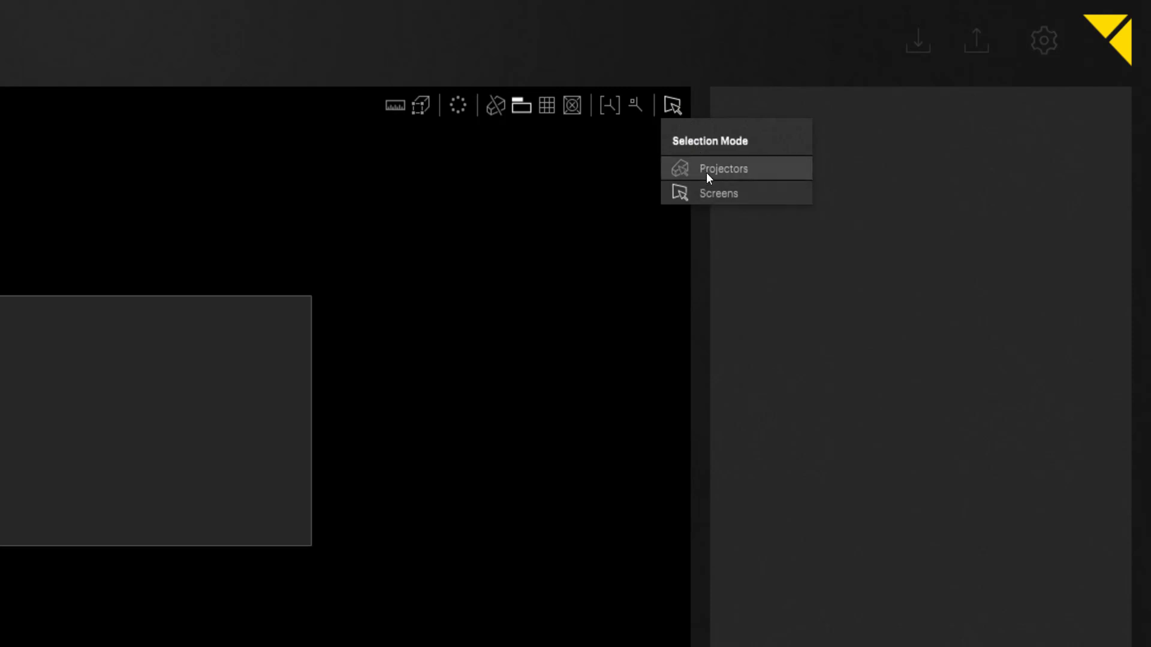
click(705, 172)
click(674, 108)
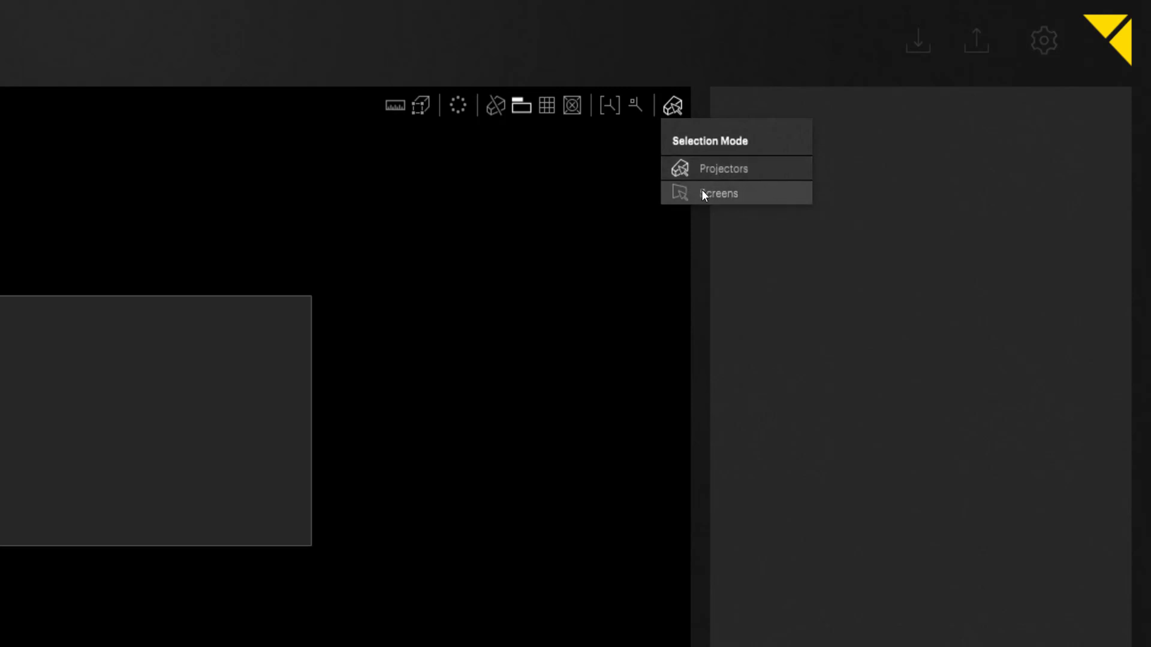
click(702, 193)
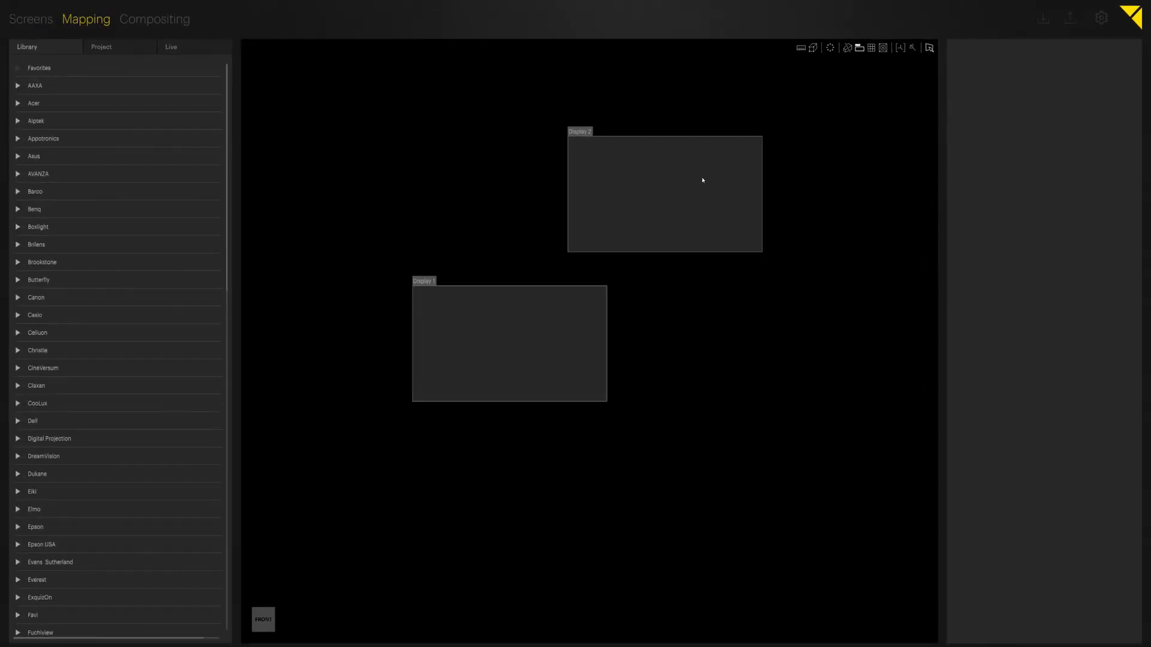
- Select Display 2 and assign Live output Output 2: ASUS PB287Q to it
click(697, 181)
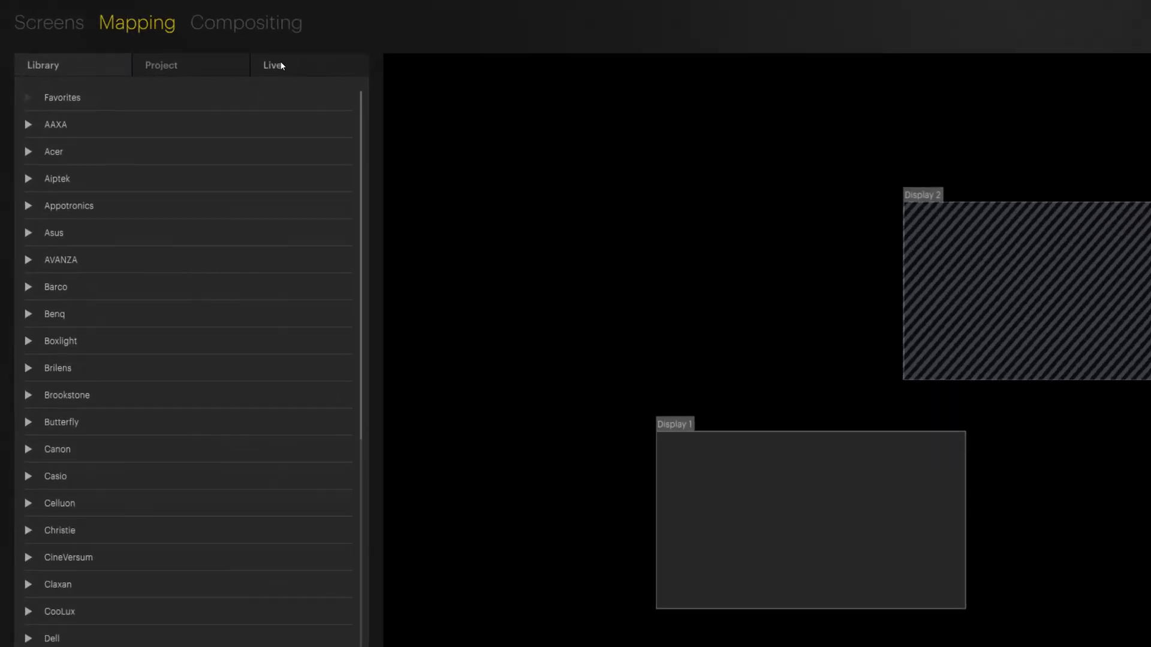
click(166, 45)
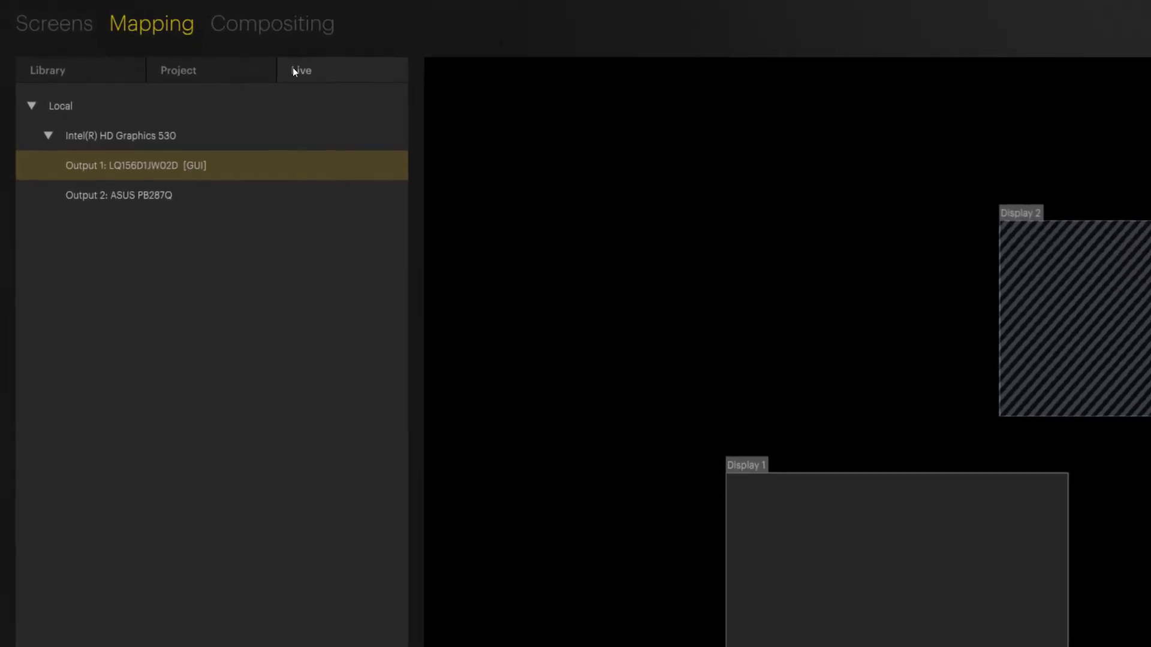
click(91, 191)
right_click(90, 168)
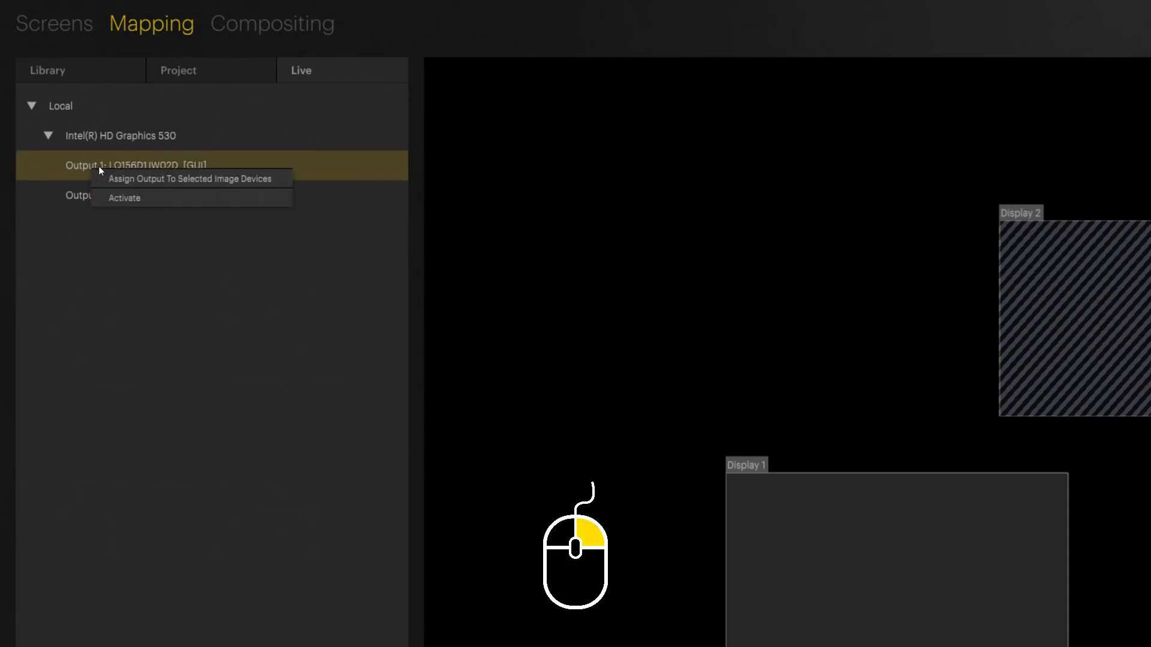
click(80, 196)
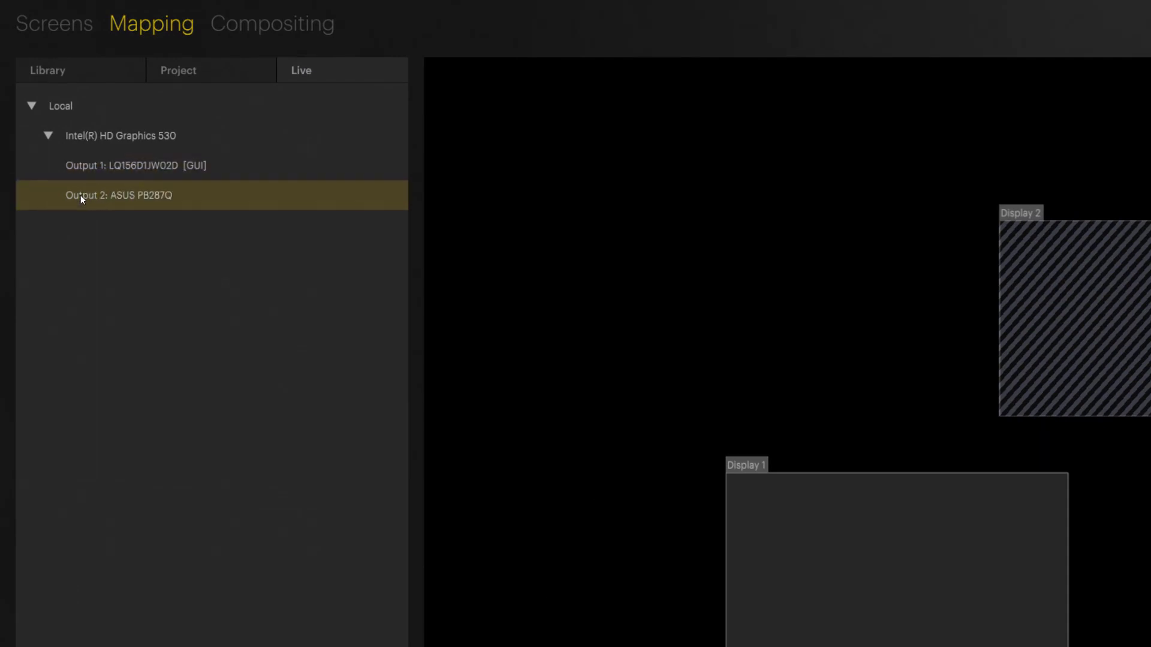
right_click(79, 195)
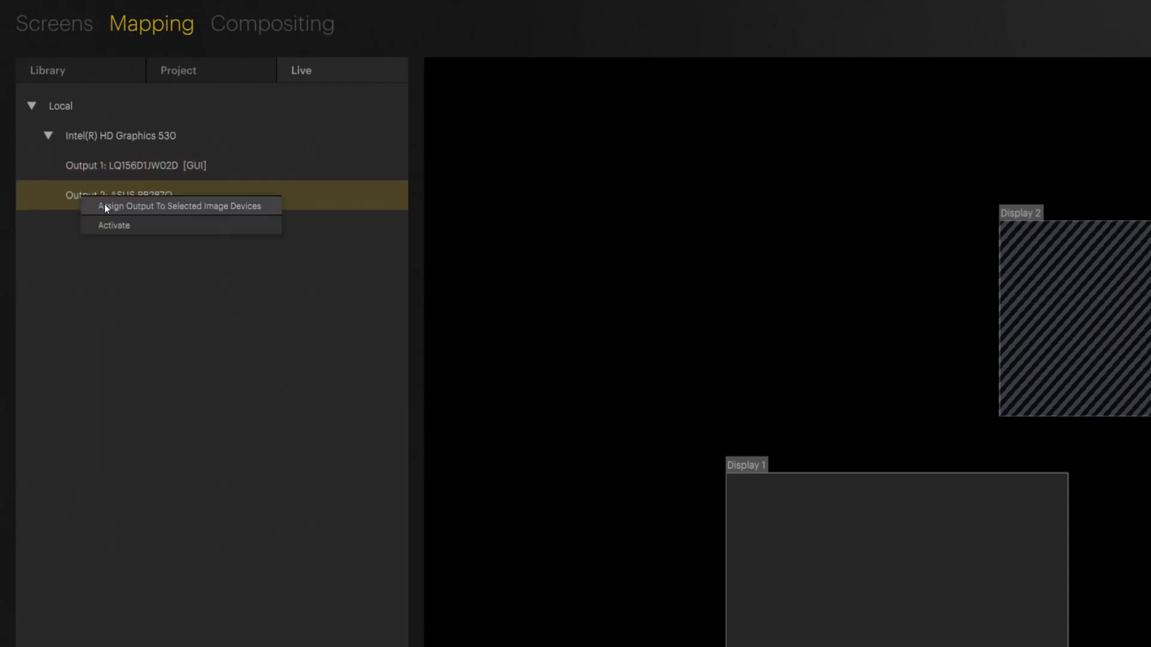
click(171, 206)
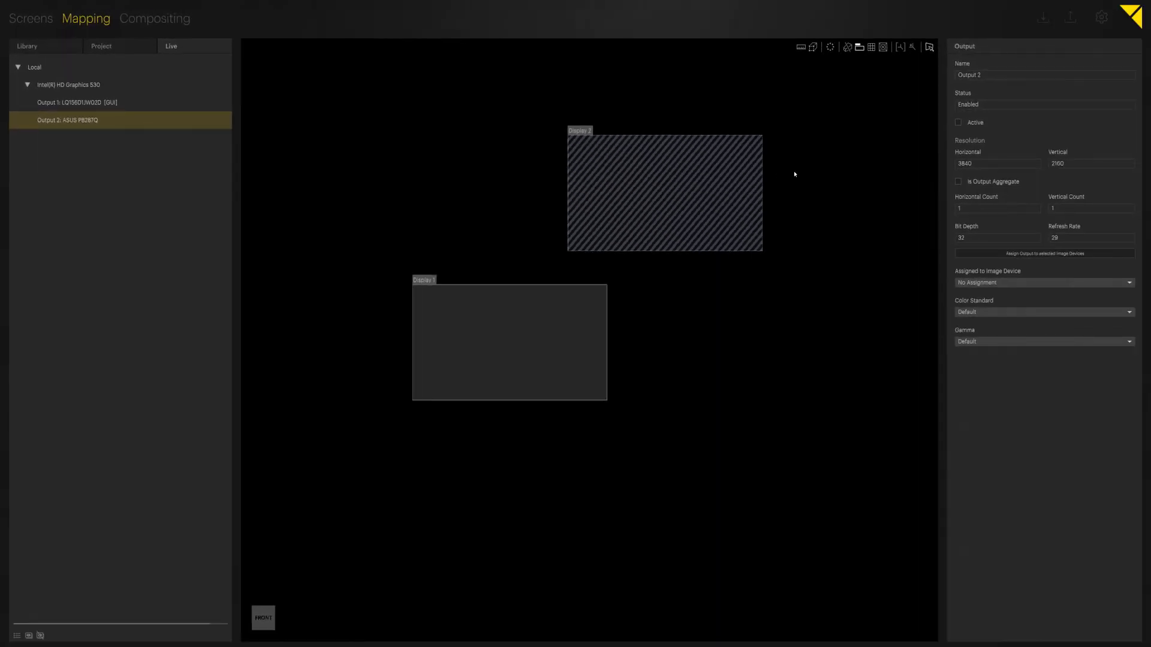
- Reselect Display 2 to check its output reads Intel HD Graphics 530/Output 2
click(794, 173)
click(741, 174)
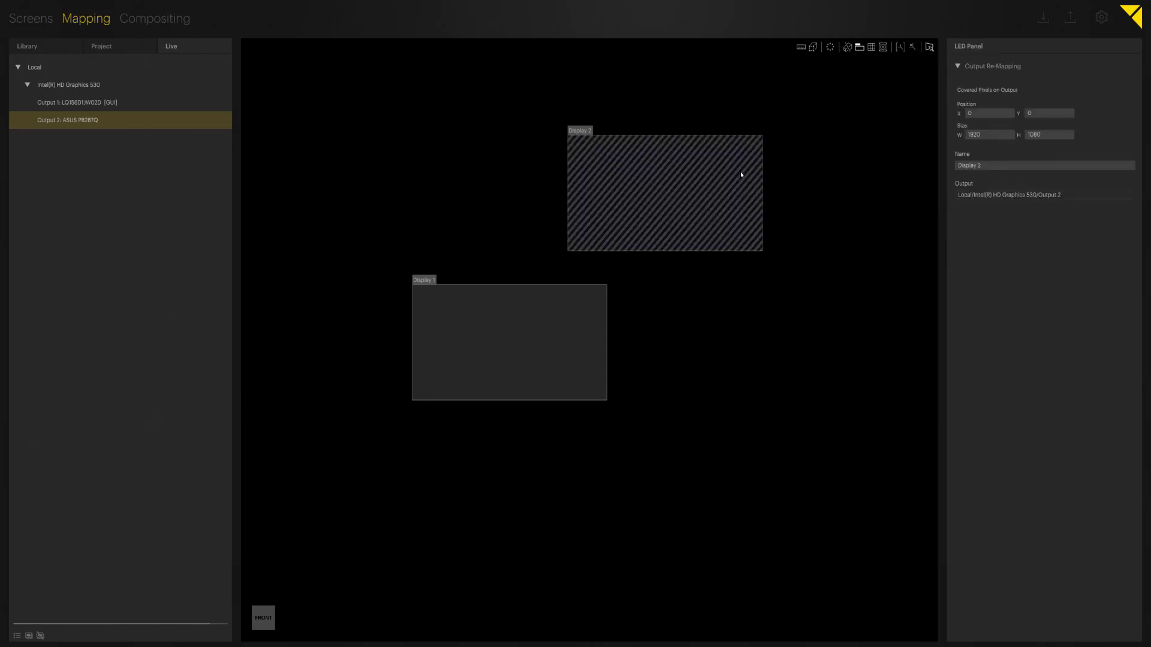